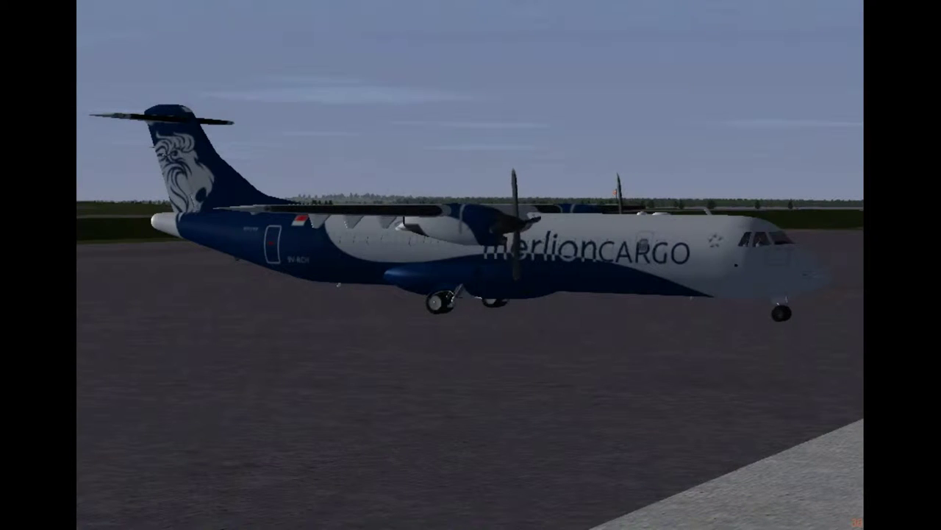
# - Enter the cockpit view and switch off the lit FAULT/OFF pushbutton on the overhead panel
pyautogui.press('v')
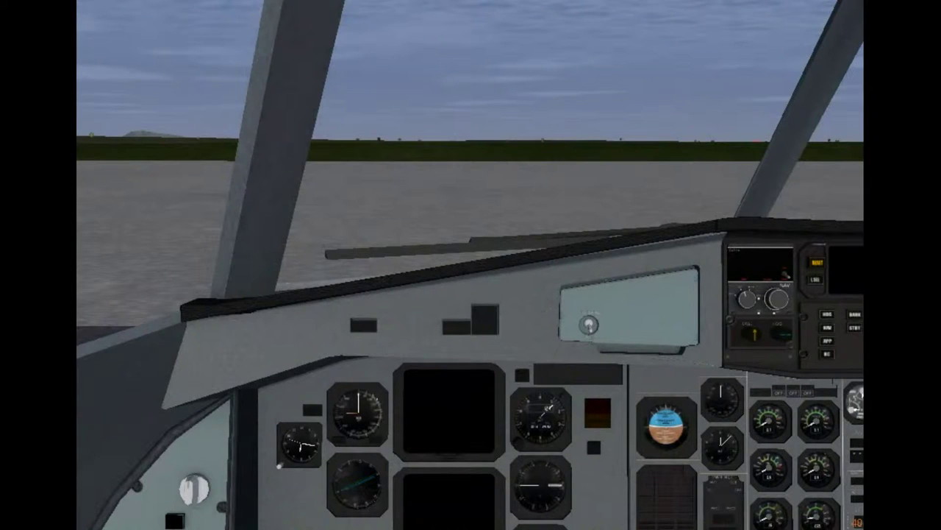
pyautogui.rightClick(415, 53)
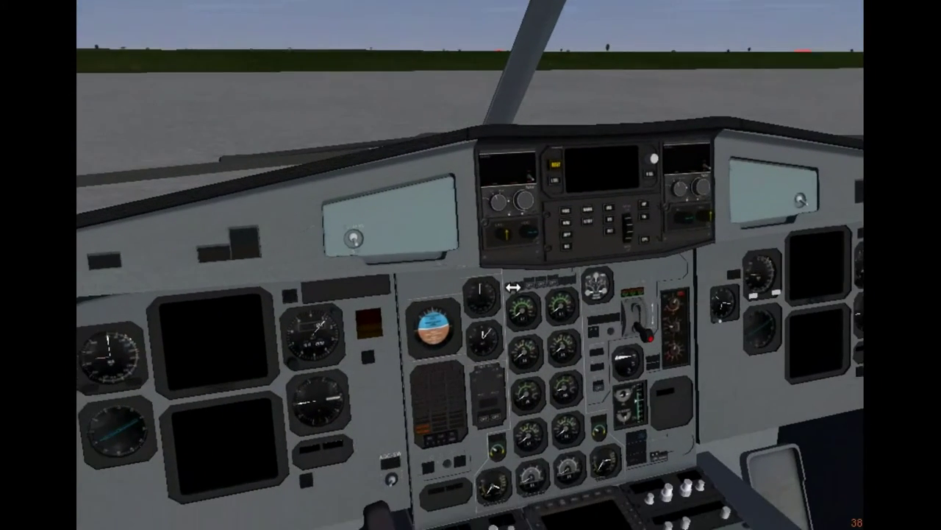
pyautogui.scroll(-3, 515, 191)
pyautogui.scroll(5, 522, 192)
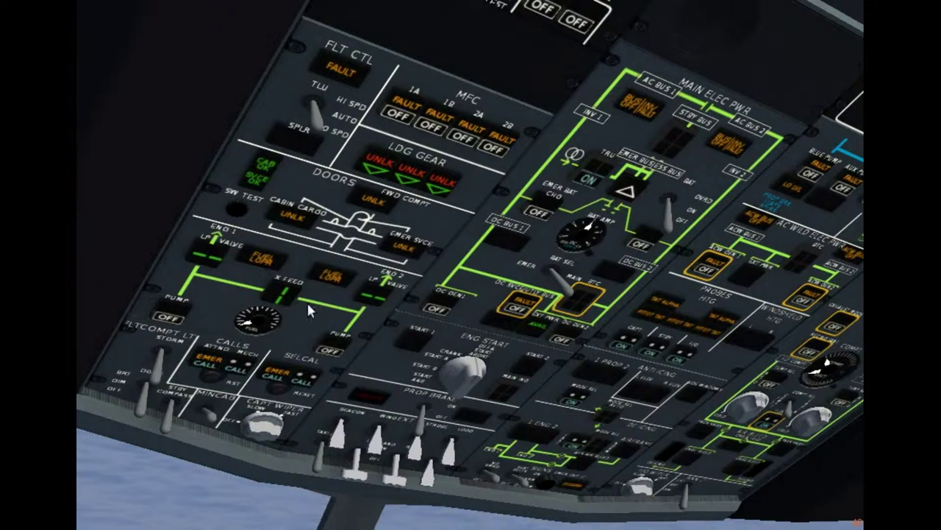
pyautogui.click(420, 423)
pyautogui.click(417, 415)
pyautogui.click(517, 303)
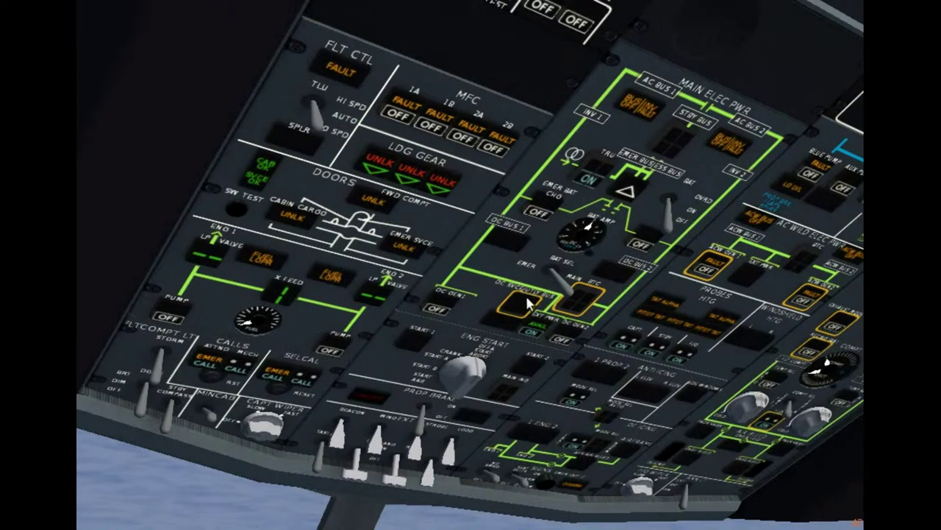
# - Look down over the instrument and autopilot panels, then bring the FMC into close view
pyautogui.hotkey('shift', 'Up')
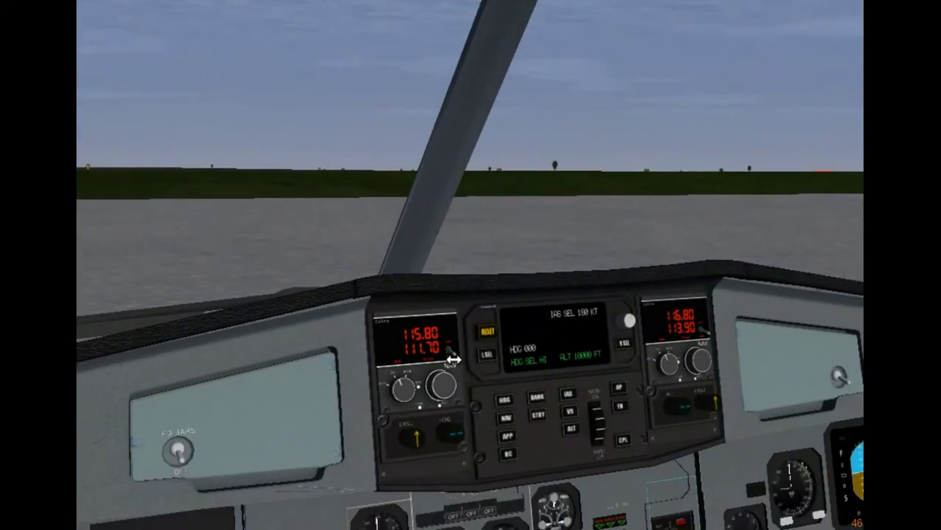
pyautogui.hotkey('shift', 'Up')
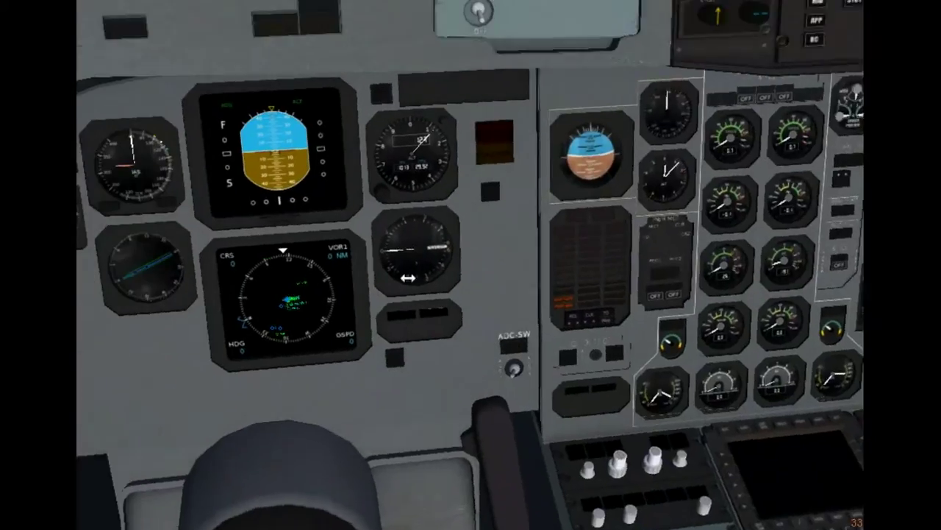
pyautogui.hotkey('shift', 'Down')
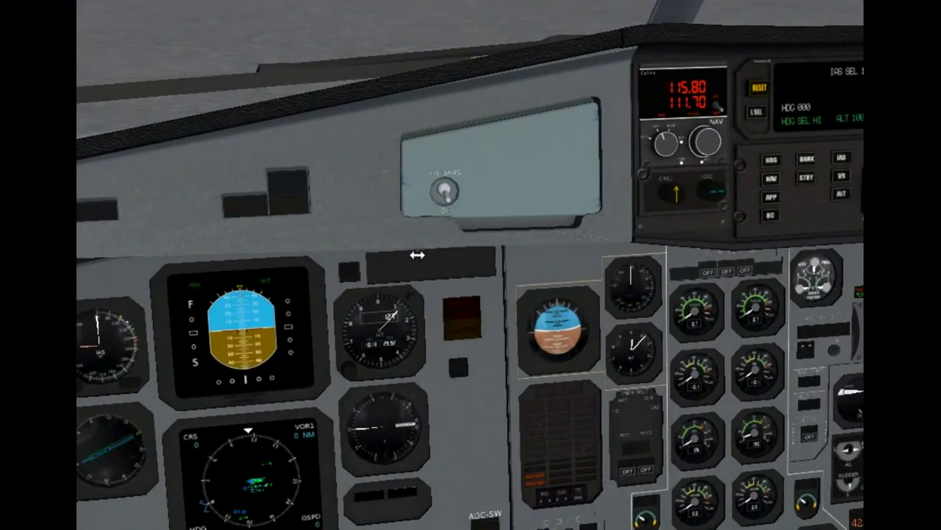
pyautogui.scroll(-5, 393, 243)
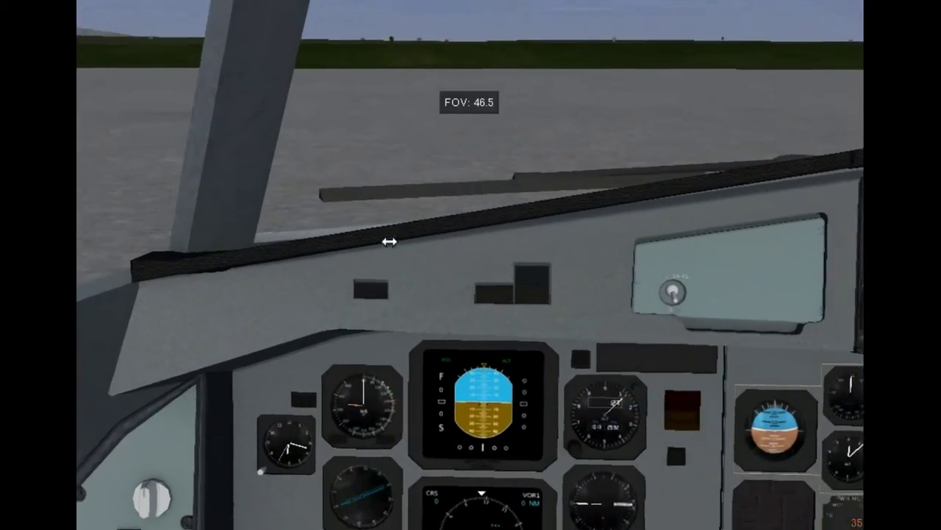
pyautogui.hotkey('shift', 'c')
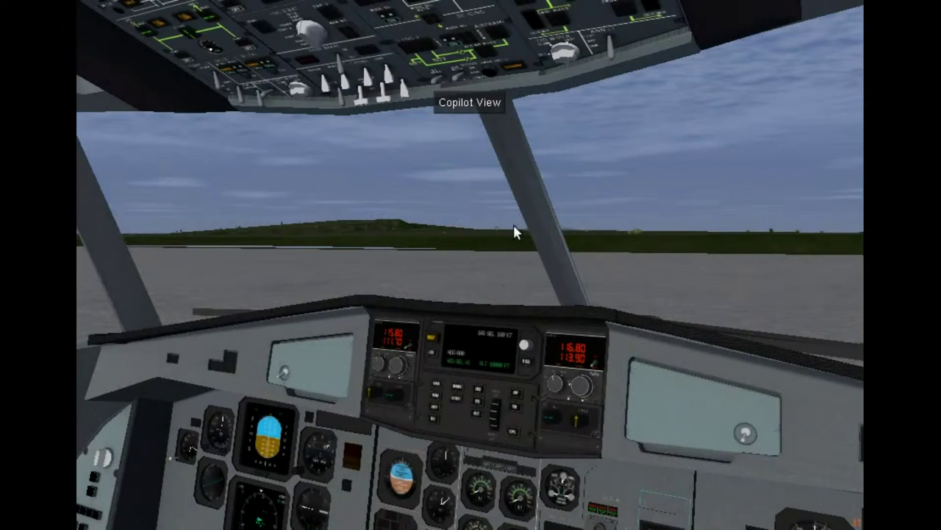
pyautogui.hotkey('shift', 'c')
pyautogui.hotkey('shift', 'c')
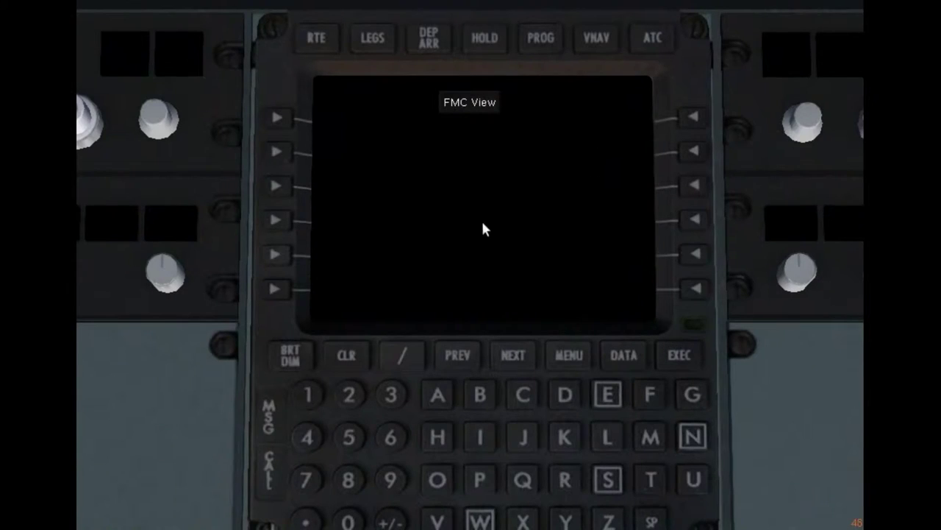
# - Turn on the FMC display and open its POS REF page
pyautogui.scroll(-1, 439, 344)
pyautogui.click(301, 350)
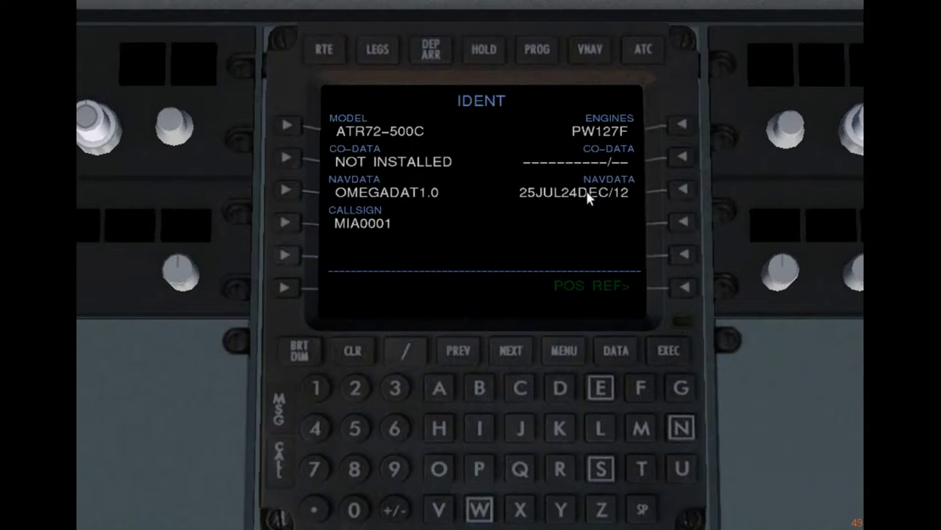
pyautogui.click(668, 294)
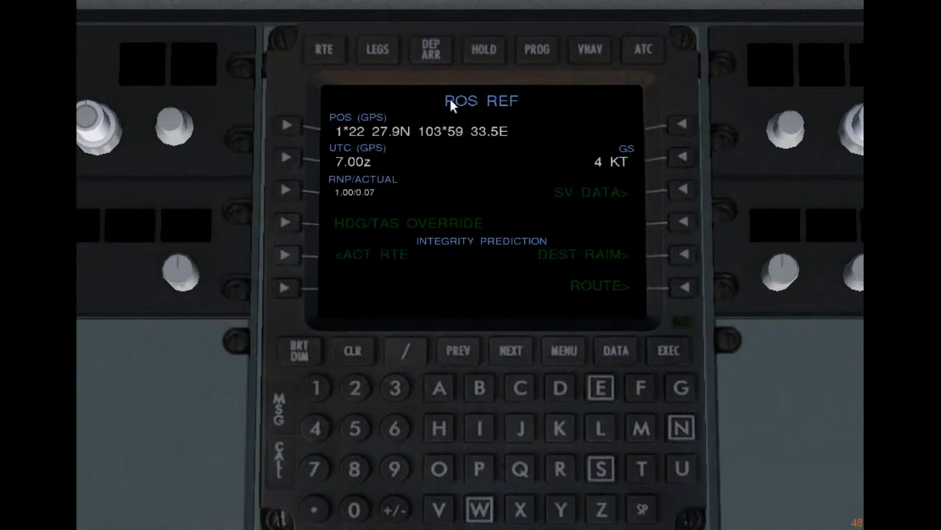
# - Read the UTC in Environment > Time Settings and enter 1018 as the GPS UTC time
pyautogui.click(287, 8)
pyautogui.click(274, 54)
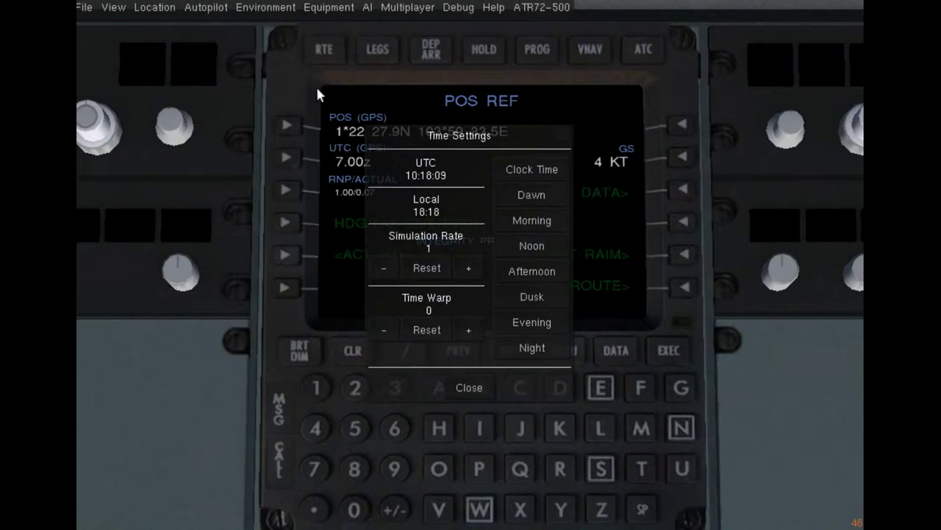
pyautogui.click(470, 383)
pyautogui.click(316, 388)
pyautogui.click(354, 508)
pyautogui.click(316, 388)
pyautogui.click(346, 468)
pyautogui.click(288, 156)
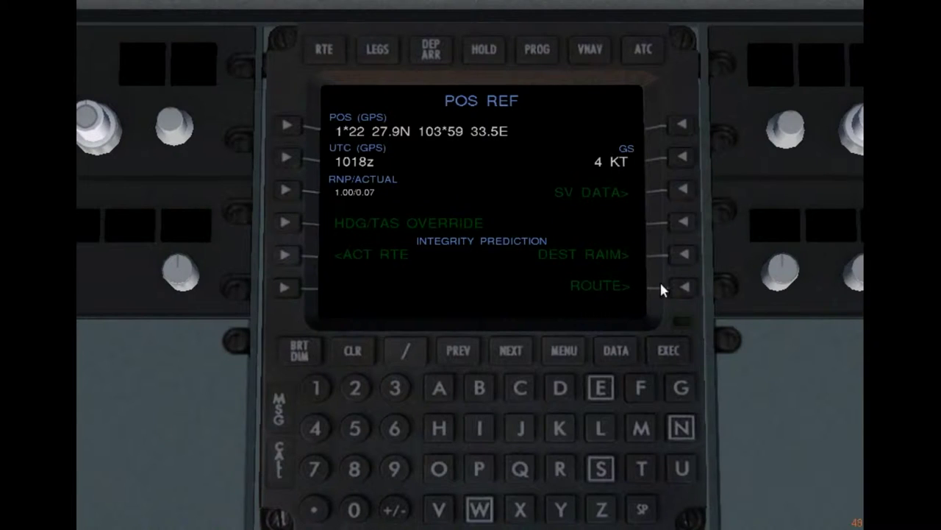
# - On the RTE 1 page, set origin WSSS and destination WMKK
pyautogui.click(682, 286)
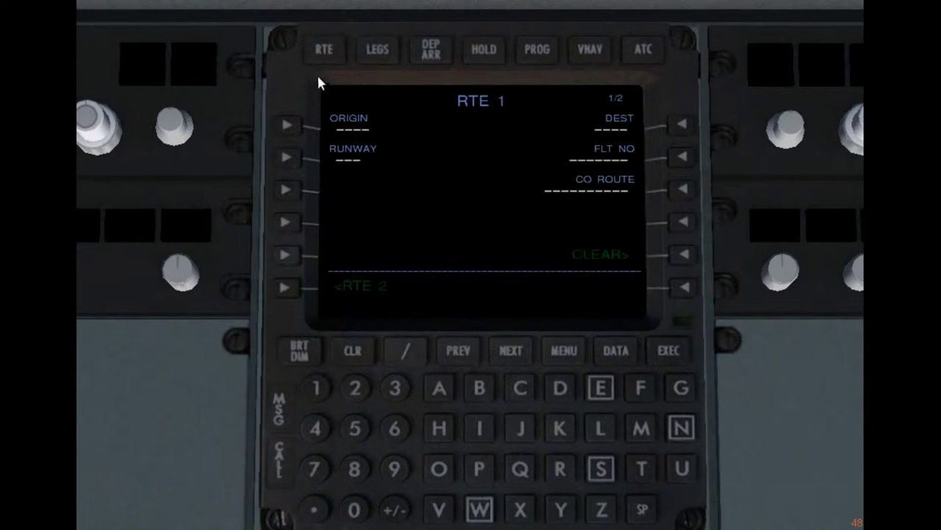
pyautogui.click(479, 508)
pyautogui.click(603, 472)
pyautogui.click(602, 472)
pyautogui.click(603, 472)
pyautogui.click(287, 125)
pyautogui.click(478, 507)
pyautogui.click(641, 428)
pyautogui.click(560, 428)
pyautogui.click(560, 428)
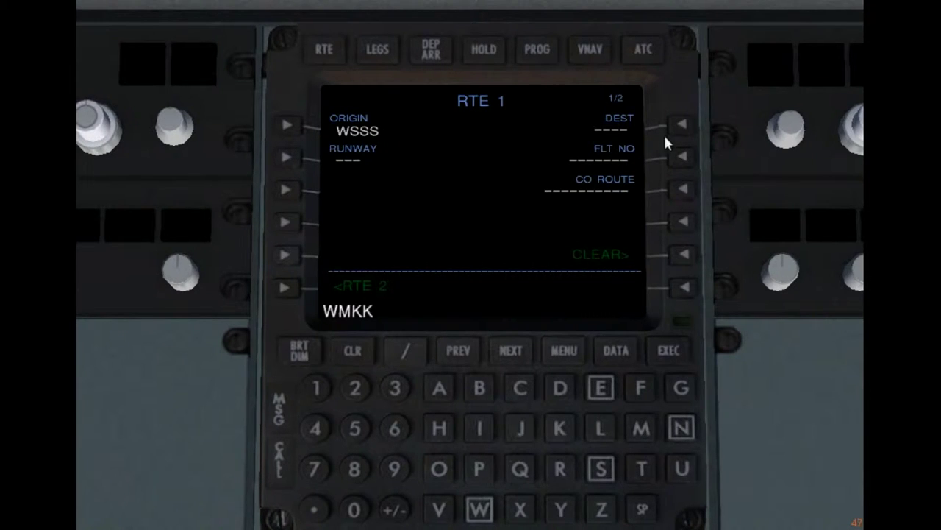
pyautogui.click(680, 131)
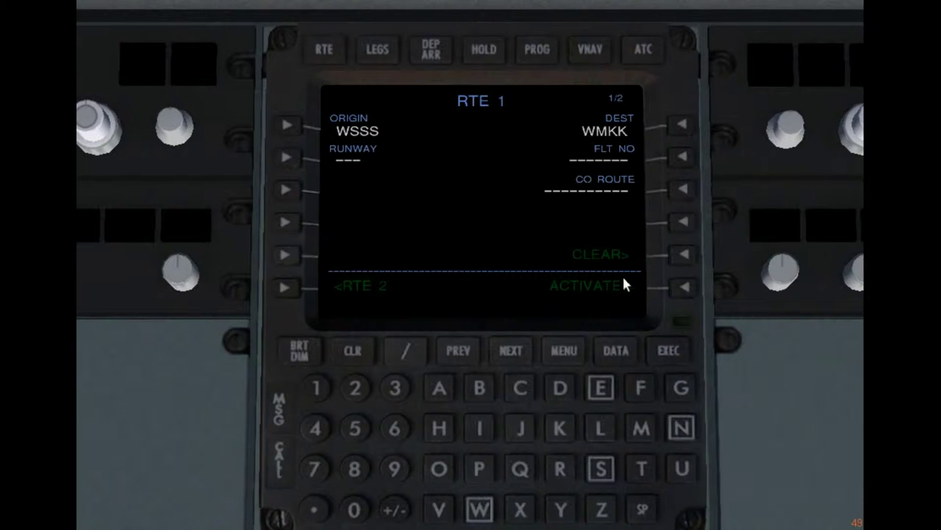
# - Set departure runway 20R and flight number MIA1634, then show route page 2
pyautogui.click(362, 389)
pyautogui.click(355, 509)
pyautogui.click(560, 469)
pyautogui.click(286, 157)
pyautogui.click(638, 429)
pyautogui.click(480, 429)
pyautogui.click(439, 388)
pyautogui.click(316, 388)
pyautogui.click(394, 428)
pyautogui.click(393, 390)
pyautogui.click(313, 430)
pyautogui.click(682, 156)
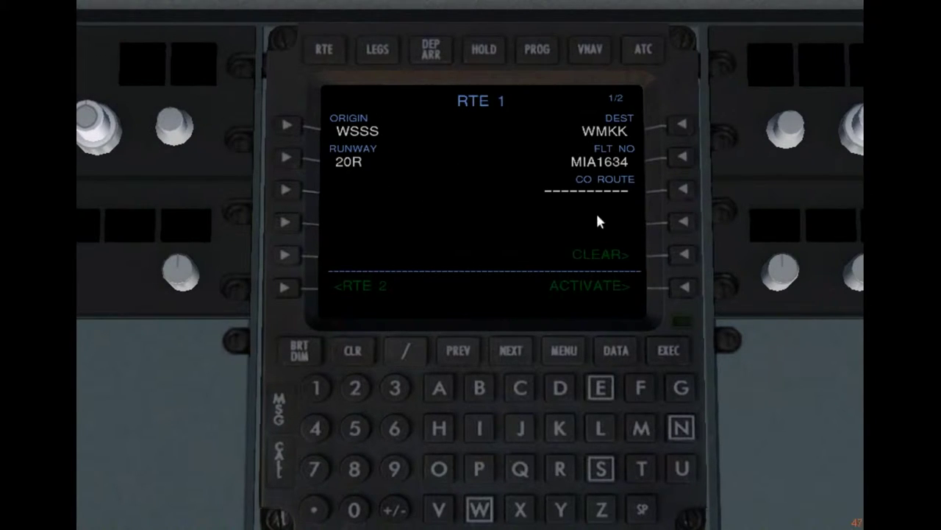
pyautogui.click(507, 348)
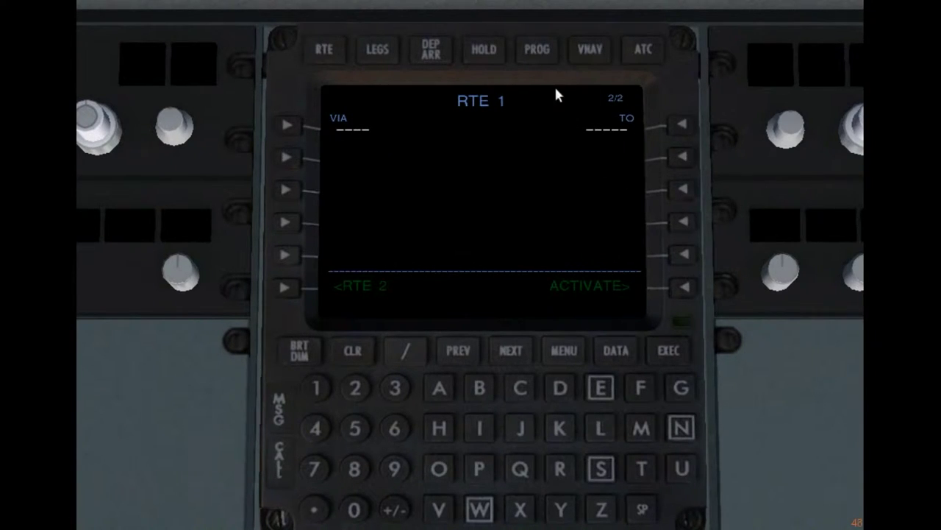
# - Route direct to BOBAG as the first leg
pyautogui.click(479, 390)
pyautogui.click(438, 469)
pyautogui.click(480, 389)
pyautogui.click(439, 388)
pyautogui.click(678, 388)
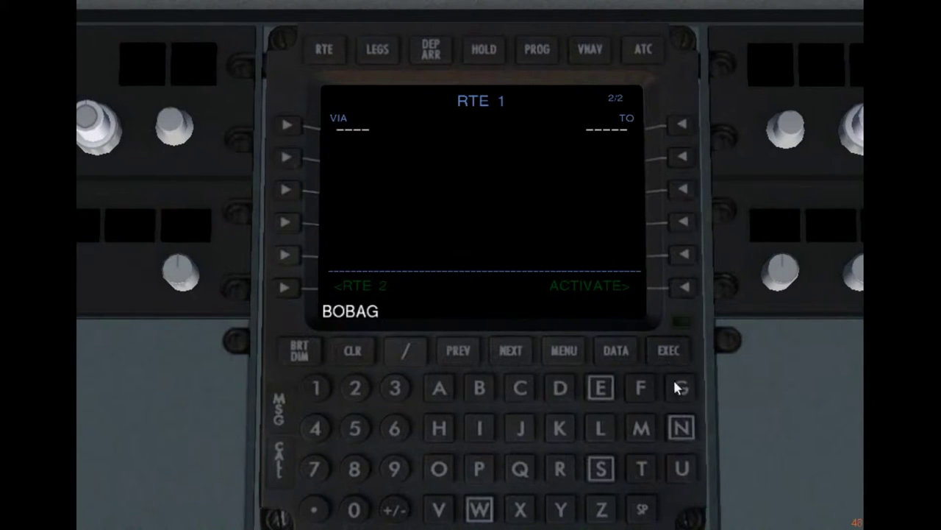
pyautogui.click(679, 125)
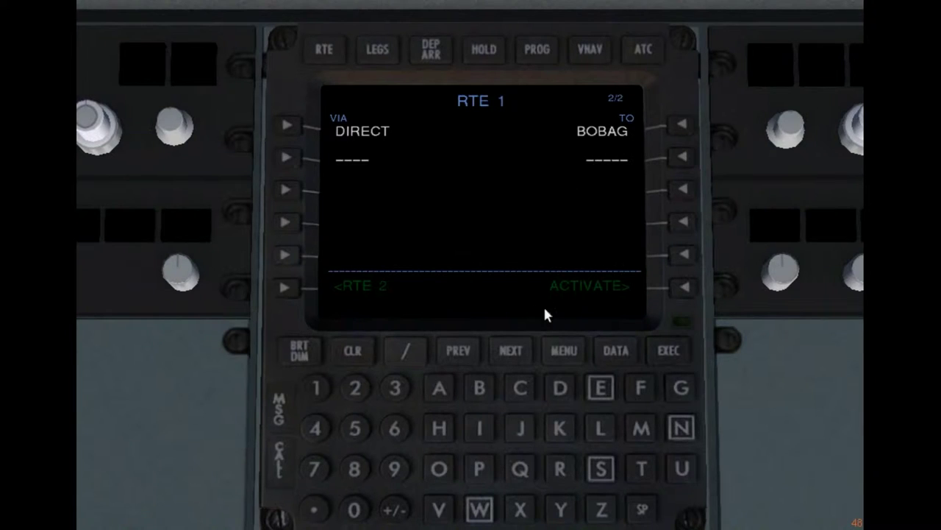
# - Add airway P501 ending at ARAMA as the next leg
pyautogui.click(478, 469)
pyautogui.click(354, 428)
pyautogui.click(353, 509)
pyautogui.click(316, 388)
pyautogui.click(290, 159)
pyautogui.click(437, 385)
pyautogui.click(559, 467)
pyautogui.click(439, 387)
pyautogui.click(640, 427)
pyautogui.click(438, 387)
pyautogui.click(682, 156)
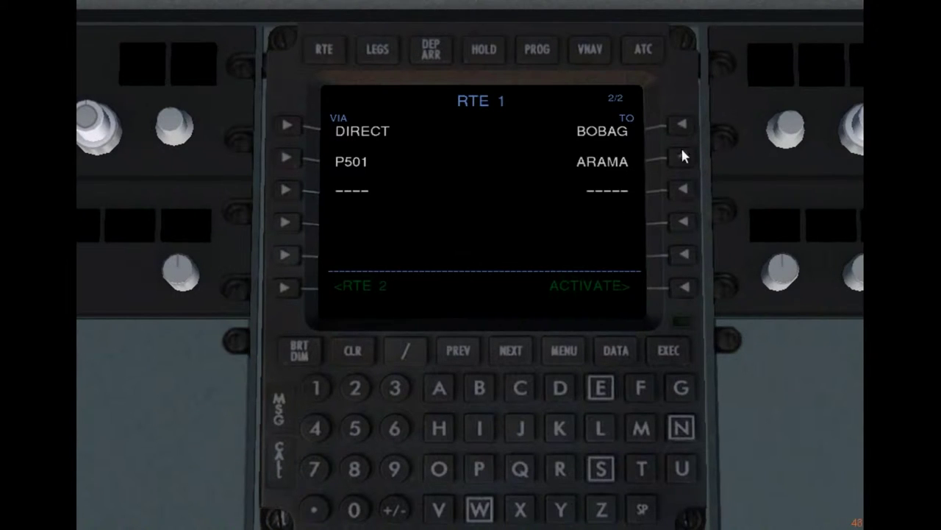
# - Add airway A464 ending at DUMOK, then open the LEGS page
pyautogui.write('A464')
pyautogui.click(286, 190)
pyautogui.click(560, 390)
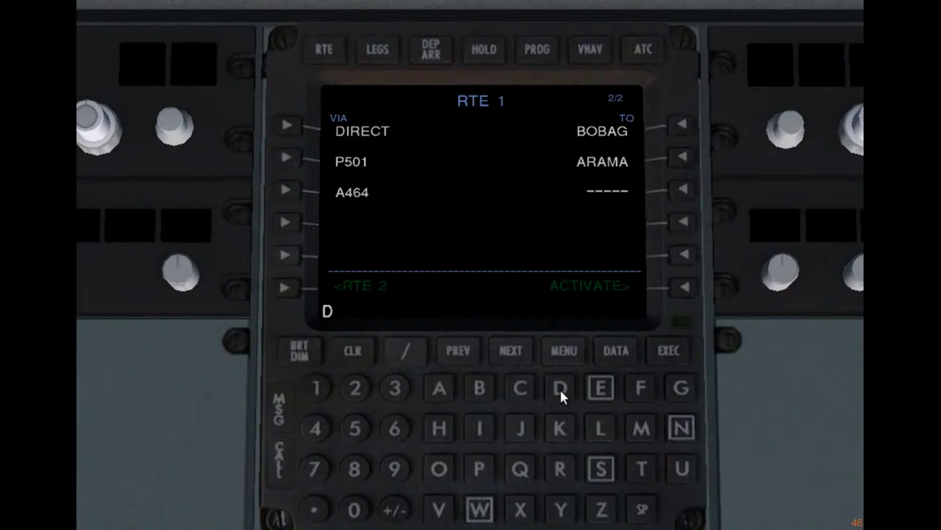
pyautogui.click(684, 469)
pyautogui.click(635, 428)
pyautogui.click(448, 472)
pyautogui.click(568, 427)
pyautogui.click(681, 189)
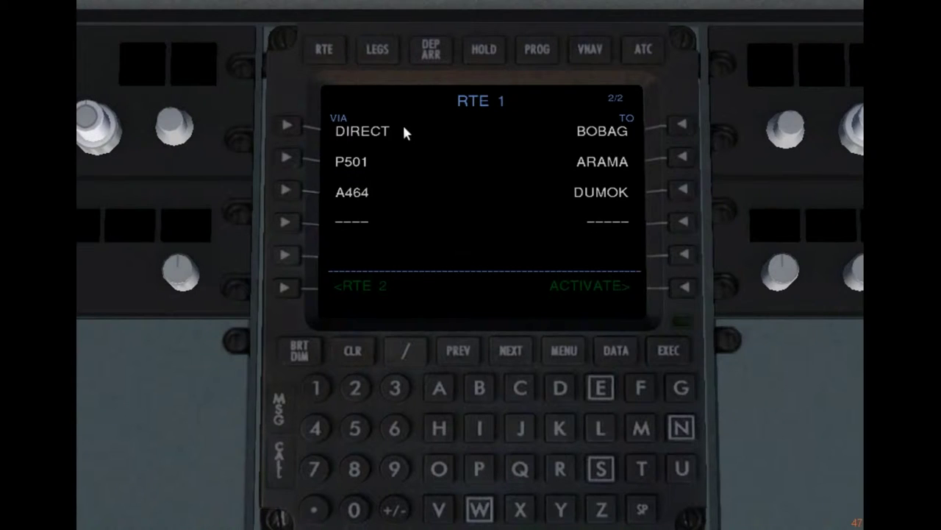
pyautogui.click(375, 49)
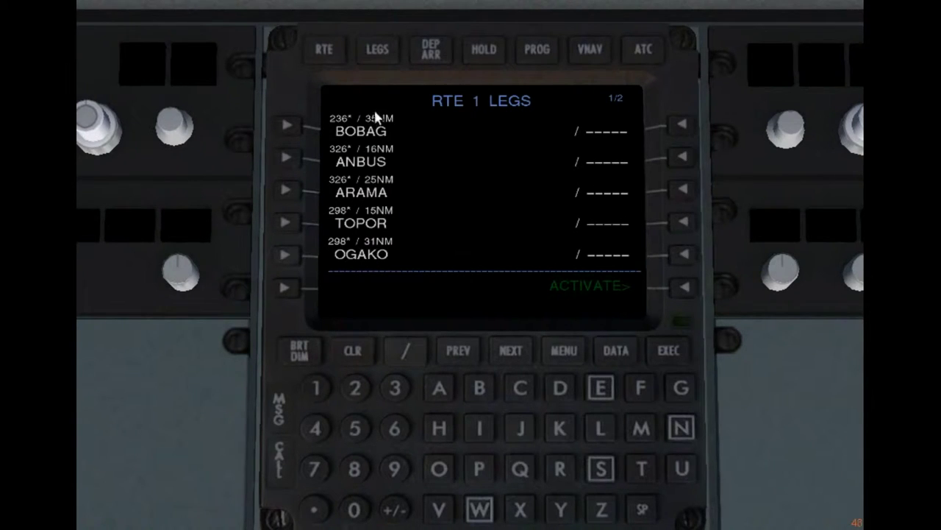
# - Review both route legs pages, then bring the FMC back into view
pyautogui.click(496, 350)
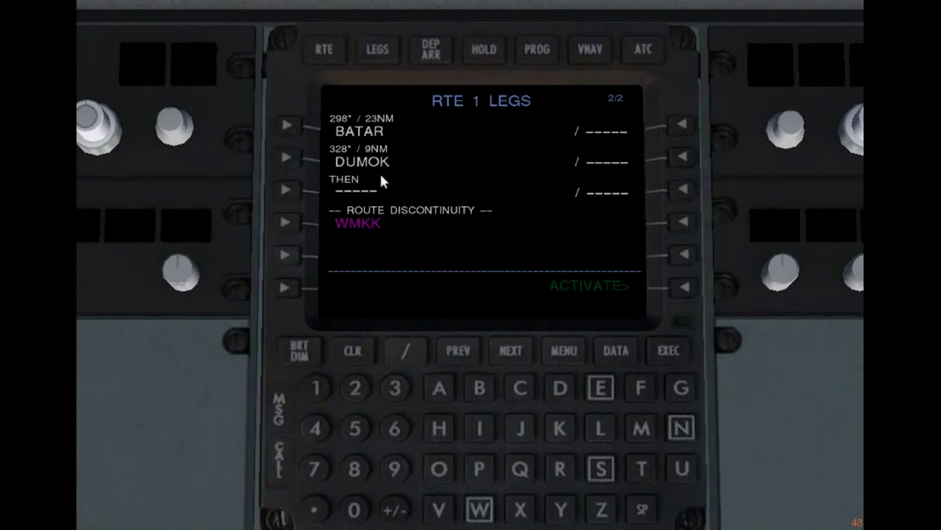
pyautogui.click(457, 352)
pyautogui.moveTo(383, 3)
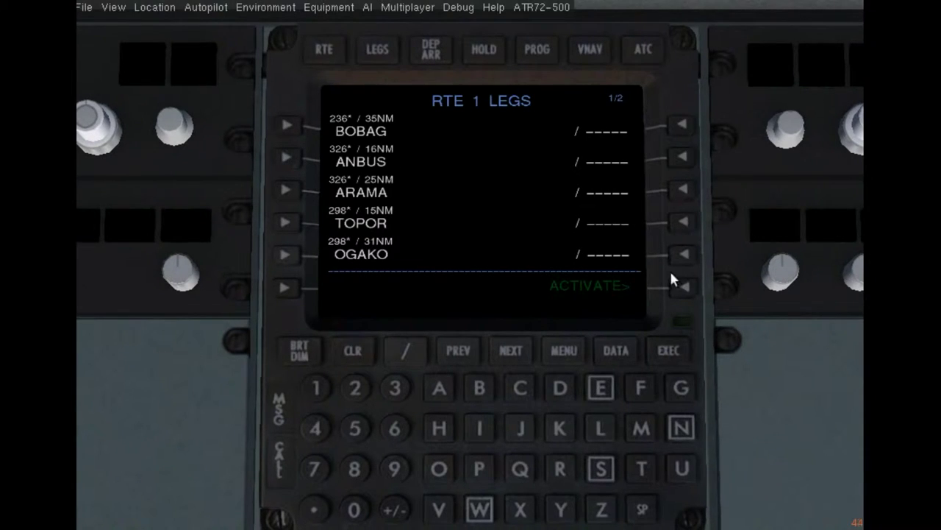
pyautogui.press('v')
pyautogui.press('v')
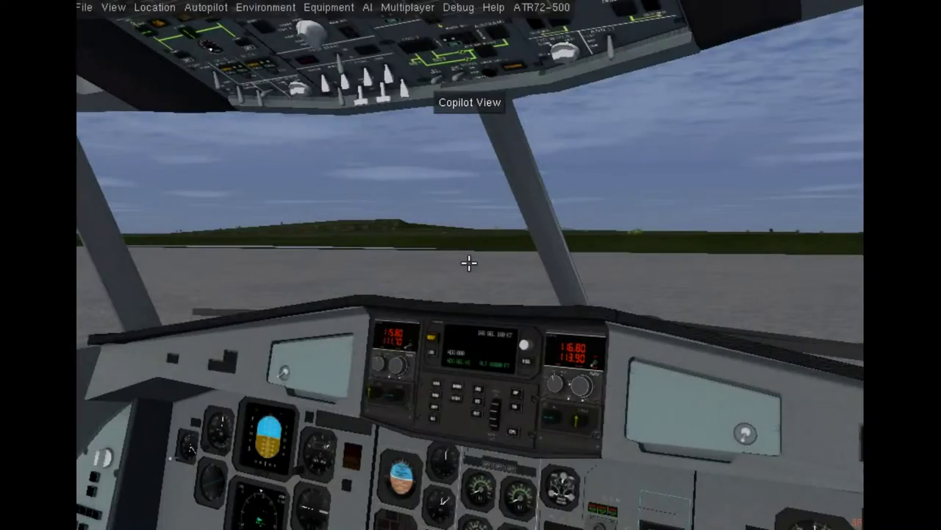
pyautogui.scroll(3, 468, 260)
pyautogui.scroll(10, 536, 327)
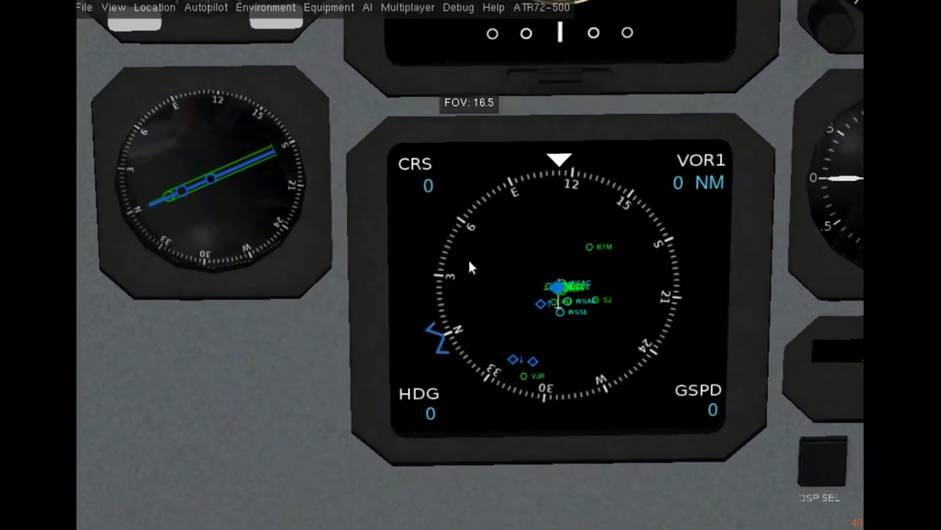
pyautogui.hotkey('shift', 'v')
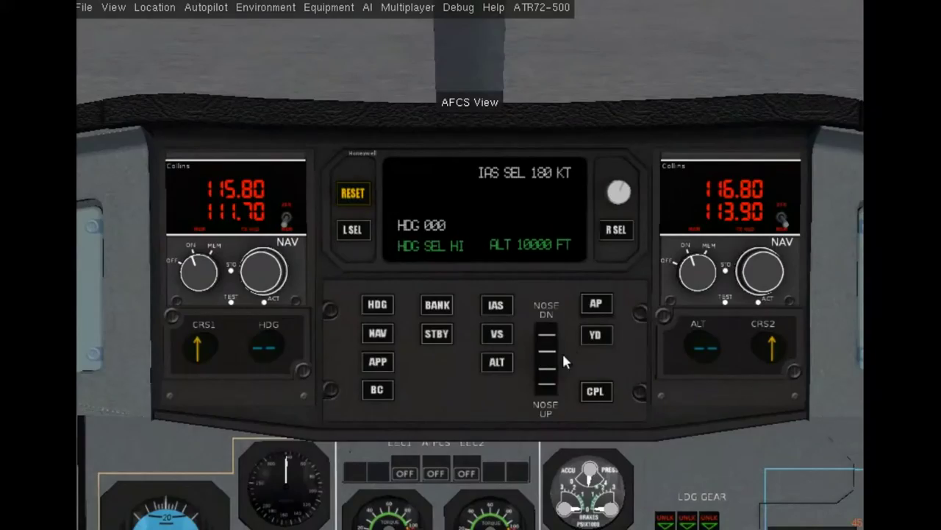
pyautogui.hotkey('shift', 'v')
# - Activate route 1 and execute it with EXEC
pyautogui.click(680, 287)
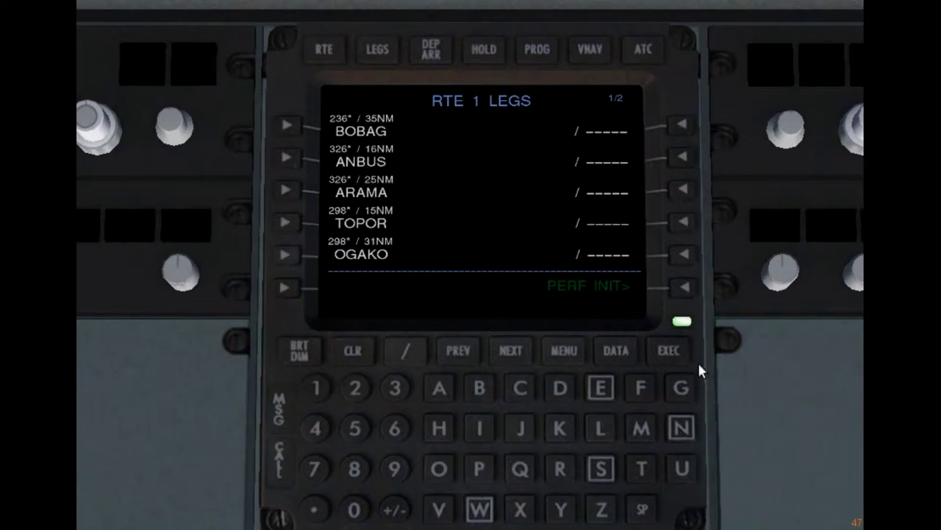
pyautogui.click(669, 350)
pyautogui.press('v')
pyautogui.press('v')
pyautogui.press('v')
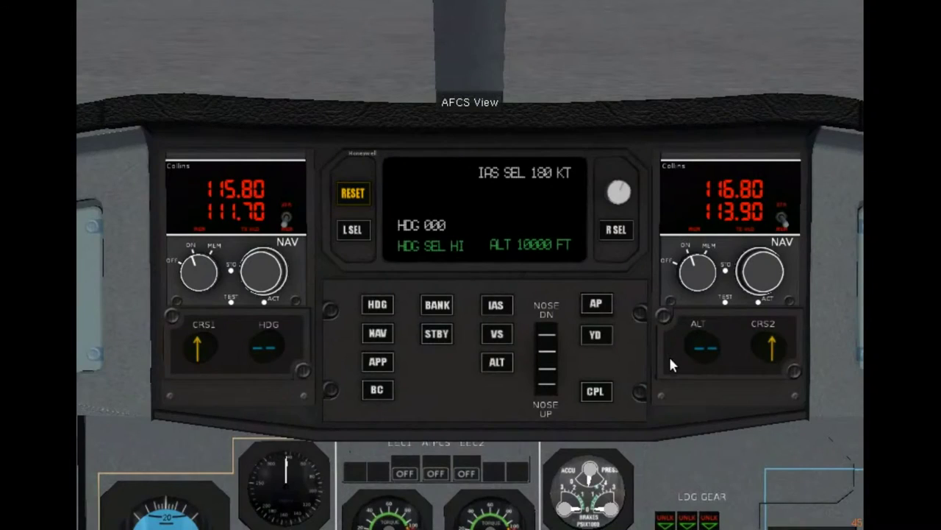
pyautogui.scroll(1, 688, 356)
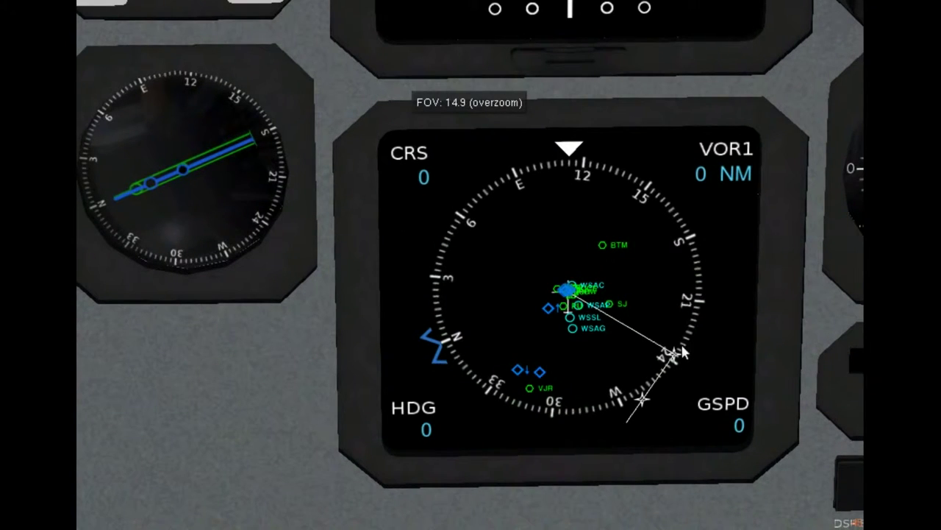
pyautogui.press('v')
pyautogui.press('v')
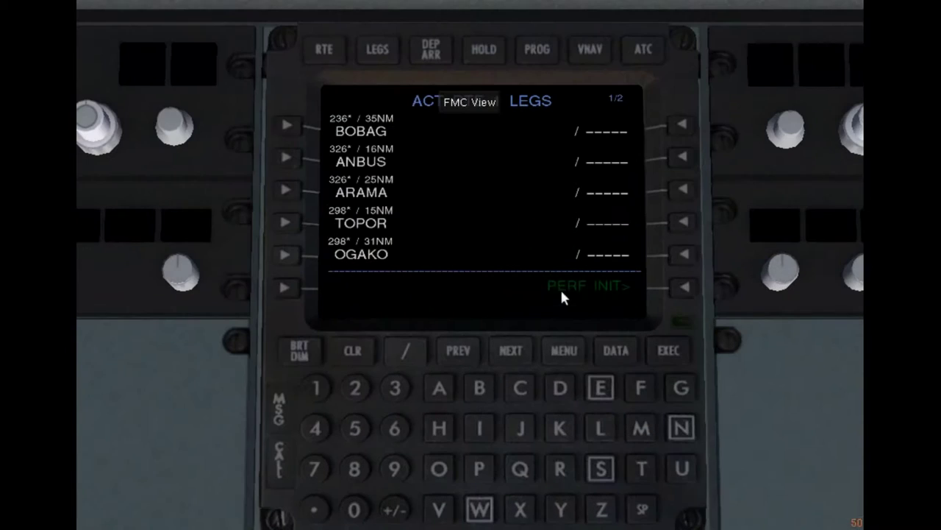
pyautogui.click(328, 8)
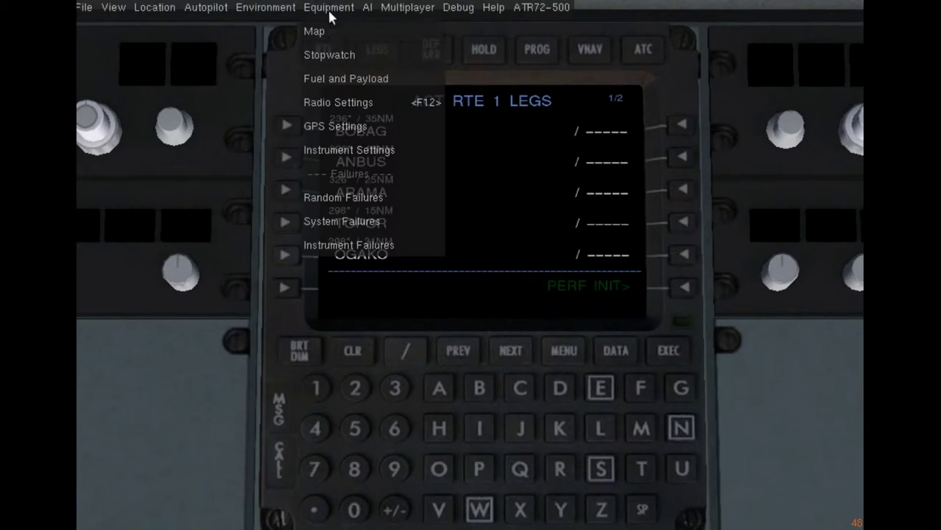
pyautogui.click(315, 29)
pyautogui.click(171, 140)
pyautogui.click(171, 121)
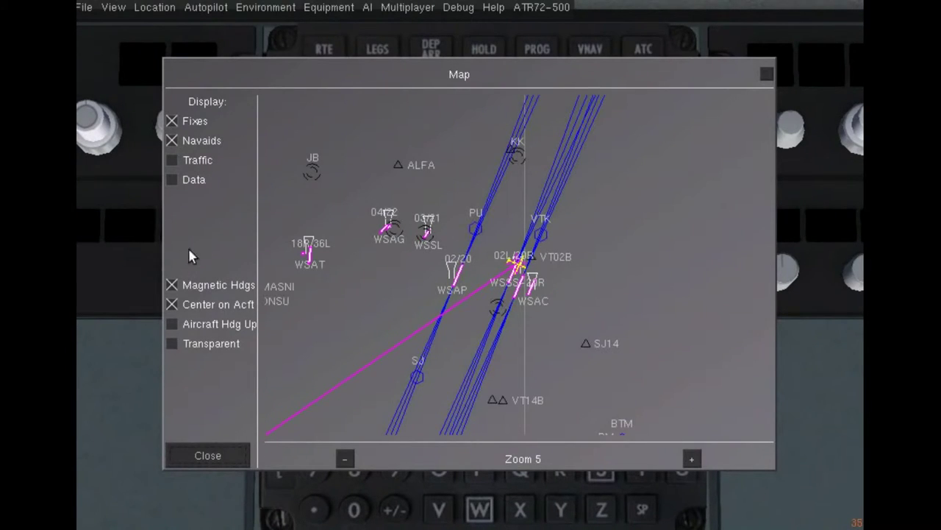
pyautogui.click(172, 344)
pyautogui.moveTo(459, 161); pyautogui.dragTo(589, 184)
pyautogui.scroll(-1, 589, 184)
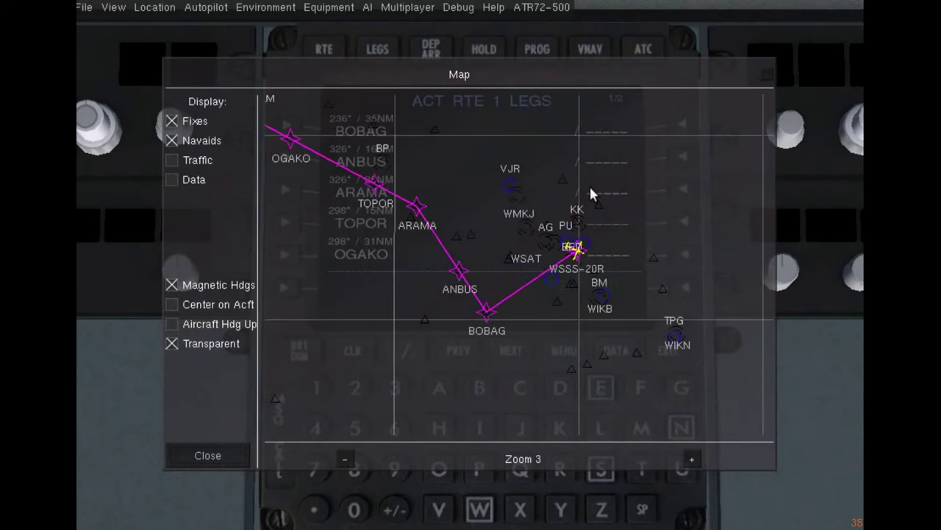
pyautogui.moveTo(391, 287); pyautogui.dragTo(503, 314)
pyautogui.scroll(1, 513, 282)
pyautogui.moveTo(454, 245); pyautogui.dragTo(385, 151)
pyautogui.scroll(-1, 412, 173)
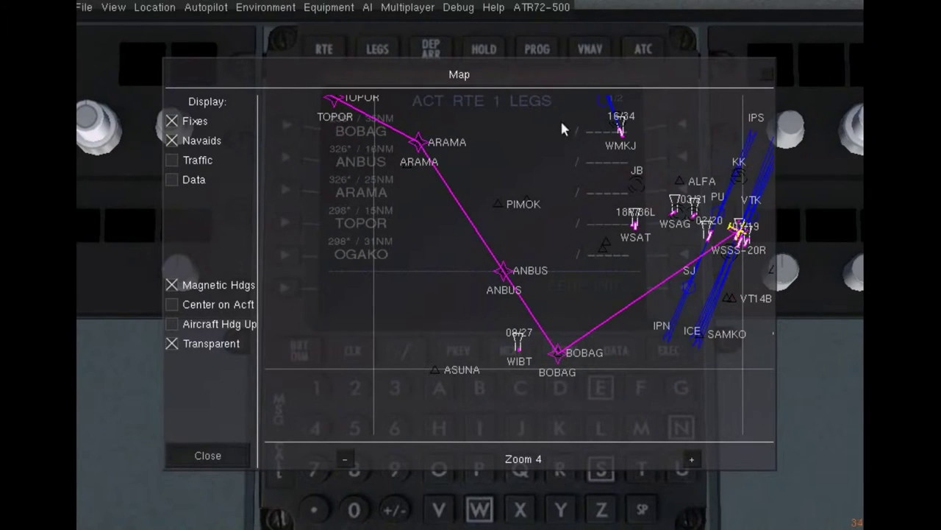
pyautogui.click(768, 77)
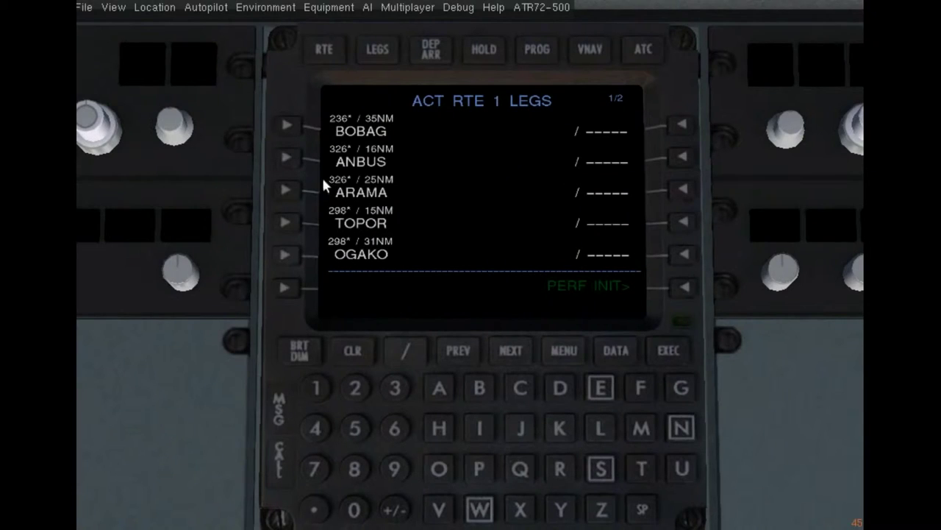
# - Insert waypoint PIMOK into the legs right after BOBAG
pyautogui.click(478, 468)
pyautogui.click(479, 428)
pyautogui.click(641, 428)
pyautogui.click(445, 471)
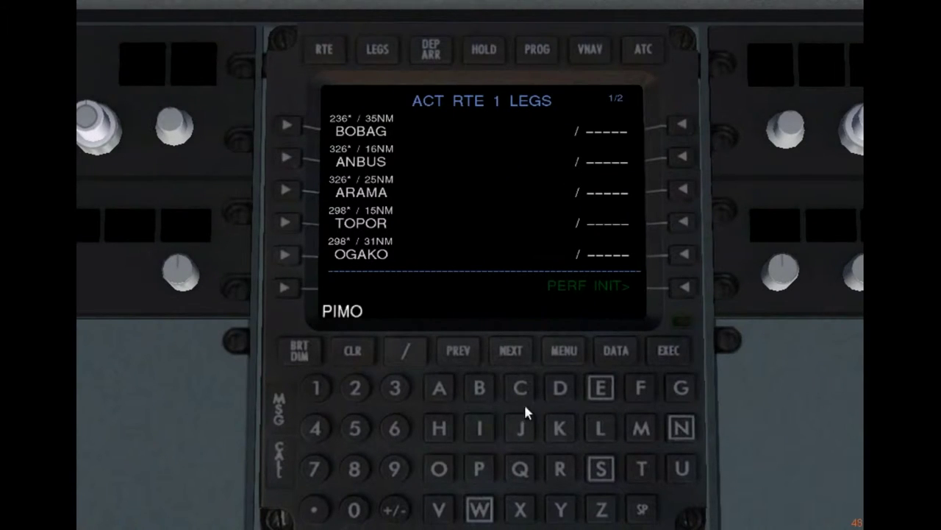
pyautogui.click(558, 428)
pyautogui.click(285, 159)
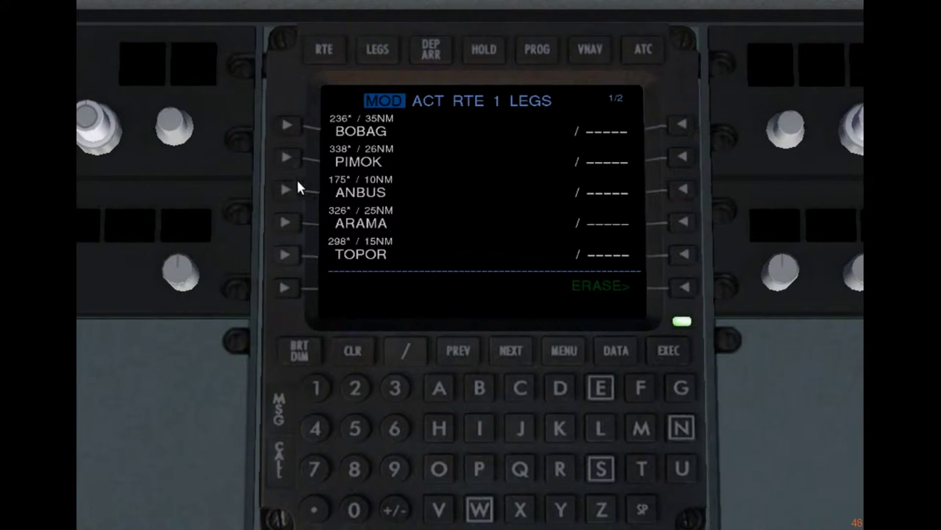
# - Link PIMOK directly to ARAMA, dropping ANBUS, and execute the change
pyautogui.click(286, 222)
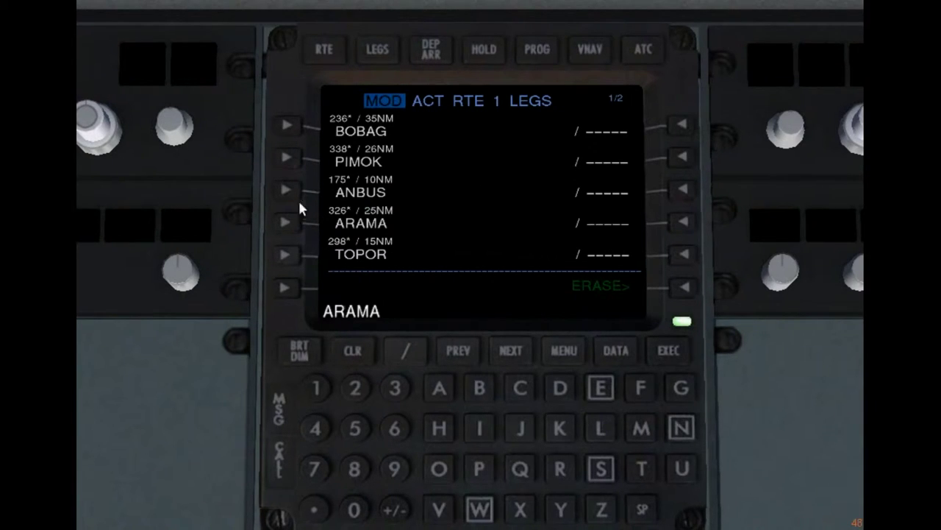
pyautogui.click(286, 189)
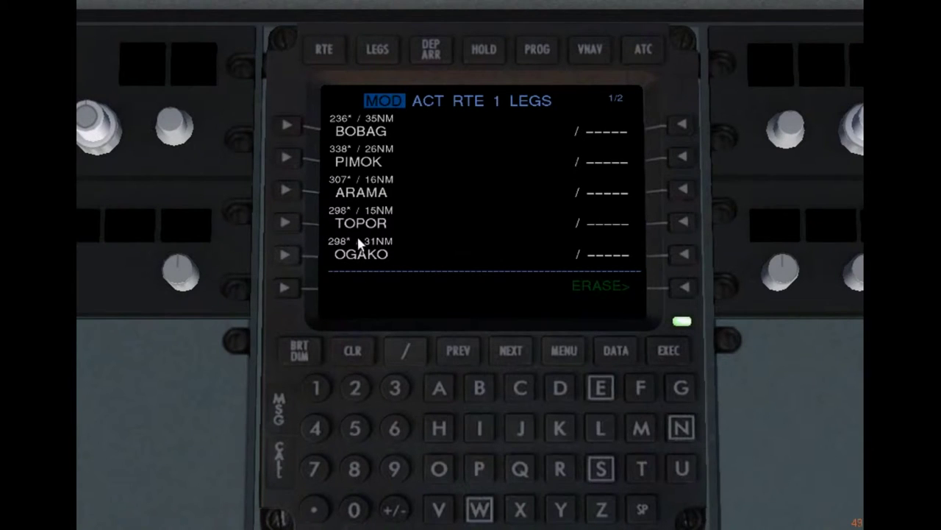
pyautogui.click(669, 350)
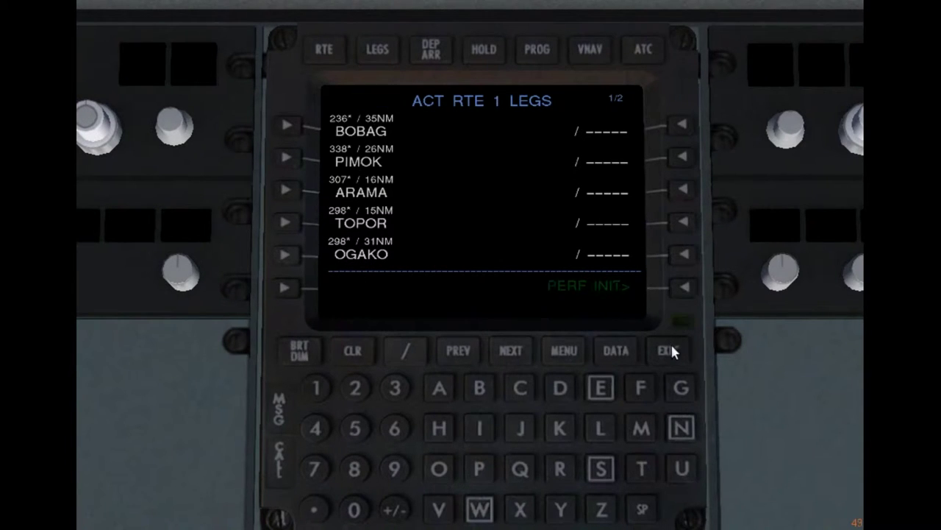
# - Check the route on the Equipment > Map window, then close it
pyautogui.click(328, 7)
pyautogui.click(324, 43)
pyautogui.moveTo(350, 242); pyautogui.dragTo(525, 257)
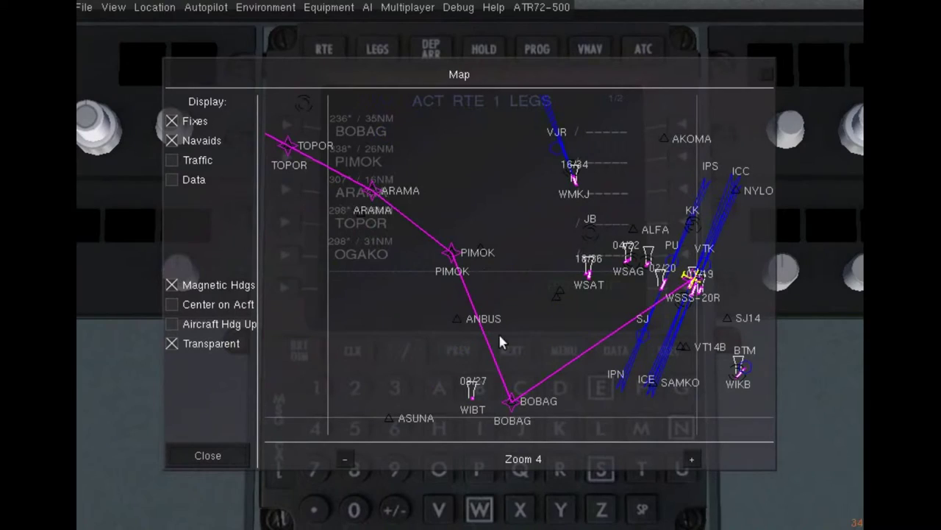
pyautogui.moveTo(573, 74)
pyautogui.mouseDown()
pyautogui.moveTo(356, 230)
pyautogui.moveTo(563, 74)
pyautogui.mouseUp()
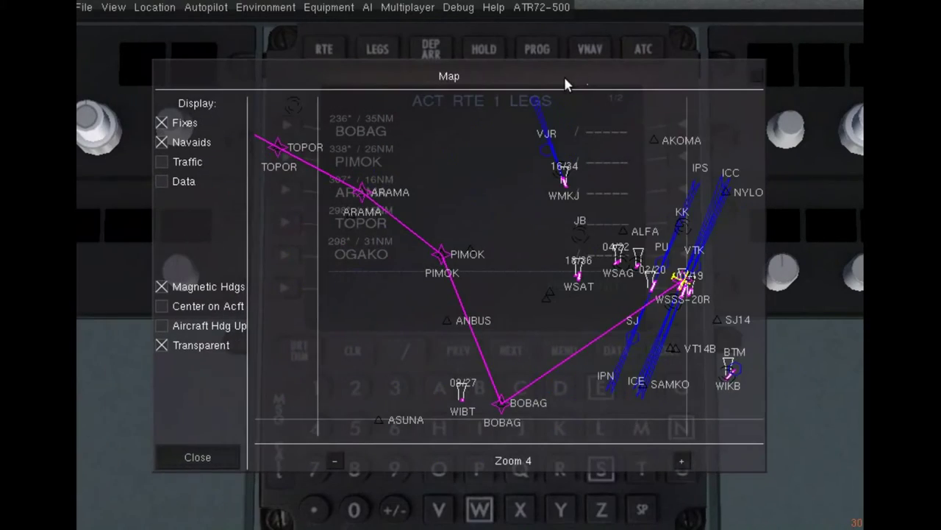
pyautogui.moveTo(623, 282); pyautogui.dragTo(660, 224)
pyautogui.press('Escape')
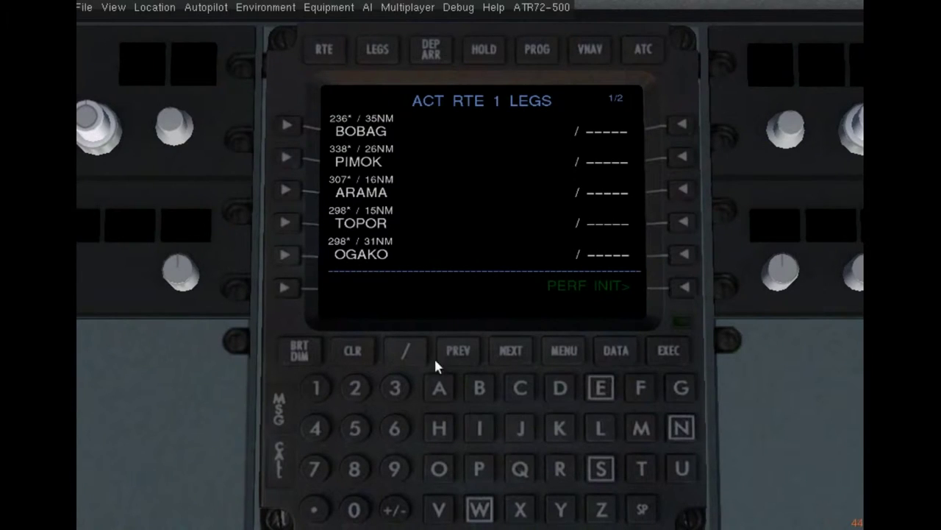
# - Enter ANBUS (clearing a typo) and insert it after BOBAG in place of PIMOK
pyautogui.click(447, 388)
pyautogui.press('n')
pyautogui.click(480, 387)
pyautogui.click(439, 469)
pyautogui.click(597, 465)
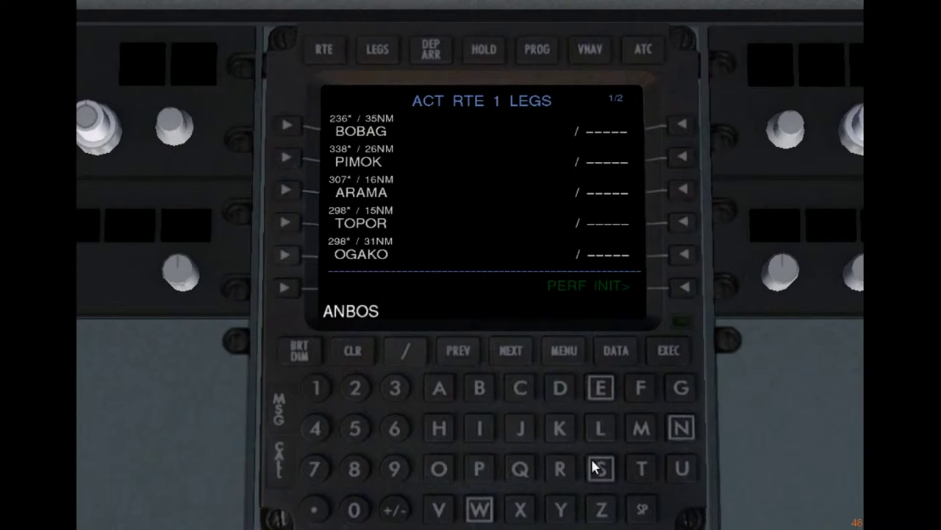
pyautogui.click(371, 356)
pyautogui.write('ANB')
pyautogui.click(679, 468)
pyautogui.click(600, 468)
pyautogui.click(284, 190)
pyautogui.click(283, 190)
pyautogui.click(286, 157)
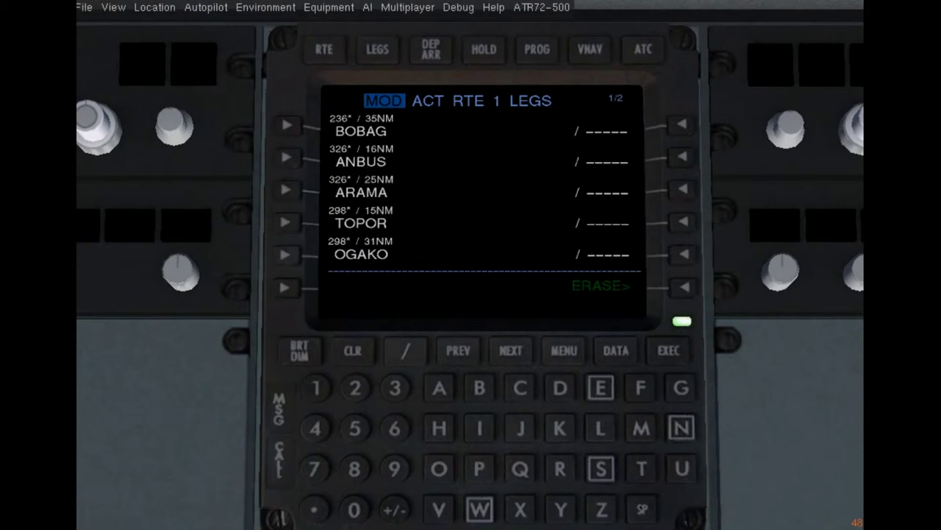
pyautogui.click(329, 7)
pyautogui.click(332, 28)
# - Execute the pending ANBUS modification and close the route map
pyautogui.moveTo(667, 112); pyautogui.dragTo(572, 93)
pyautogui.click(681, 360)
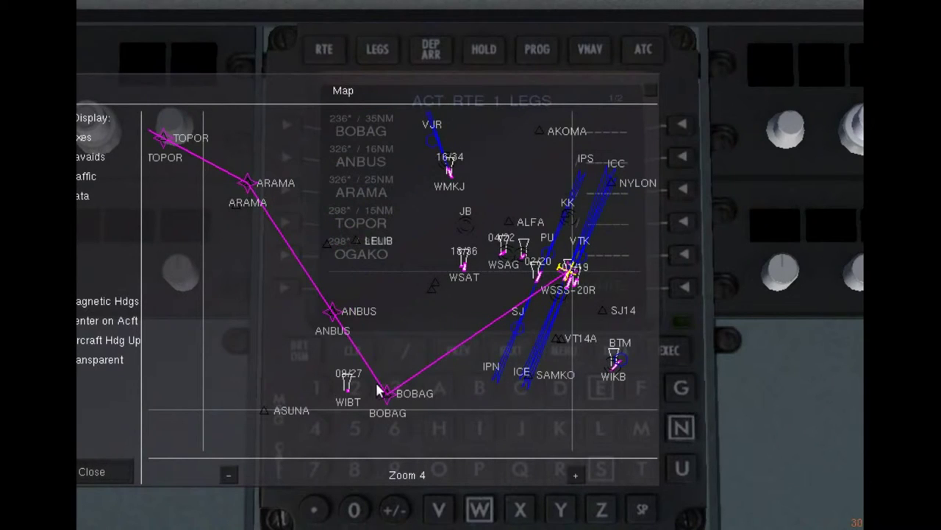
pyautogui.scroll(-1, 504, 303)
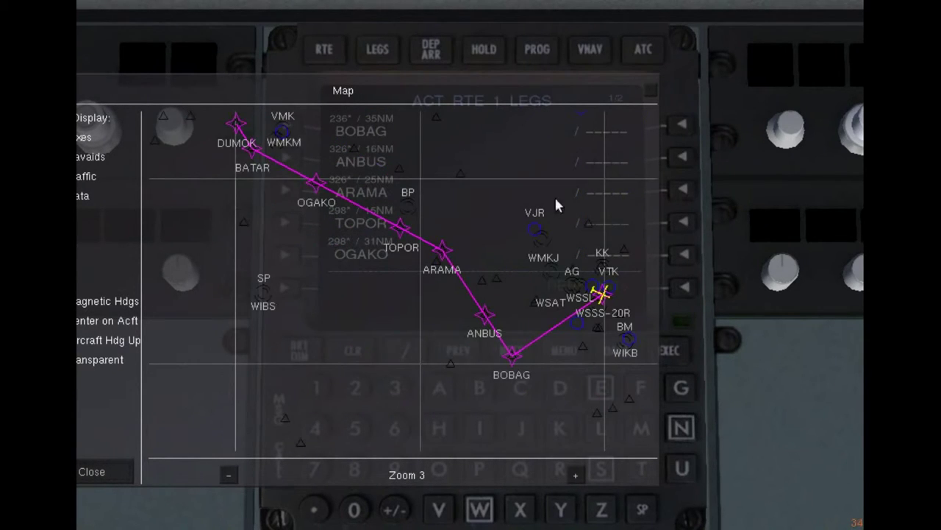
pyautogui.click(650, 92)
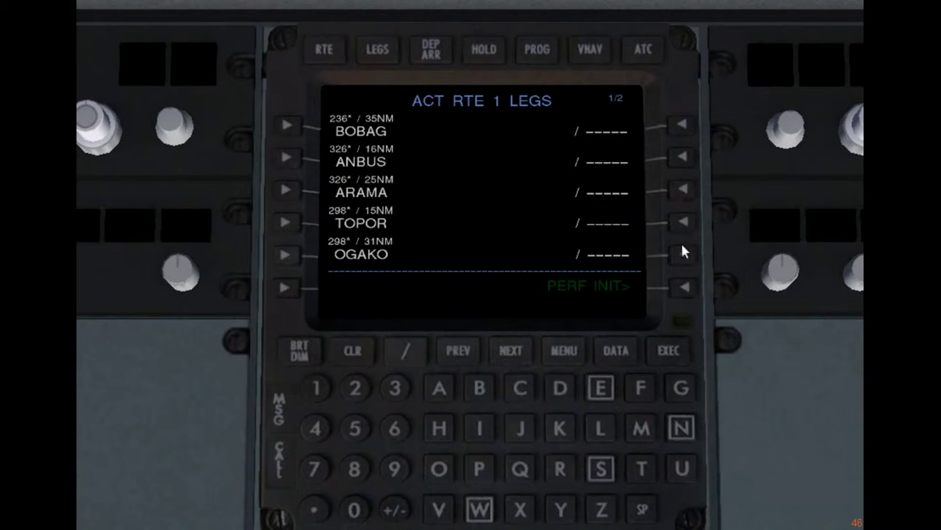
# - Switch to the autopilot view and back, then show legs page 2 with BATAR and DUMOK
pyautogui.hotkey('shift', '2')
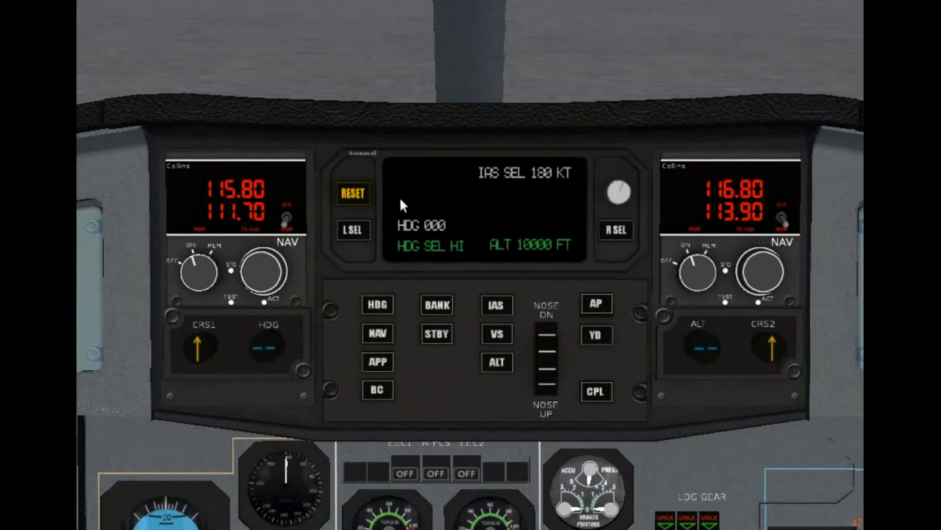
pyautogui.hotkey('shift', '1')
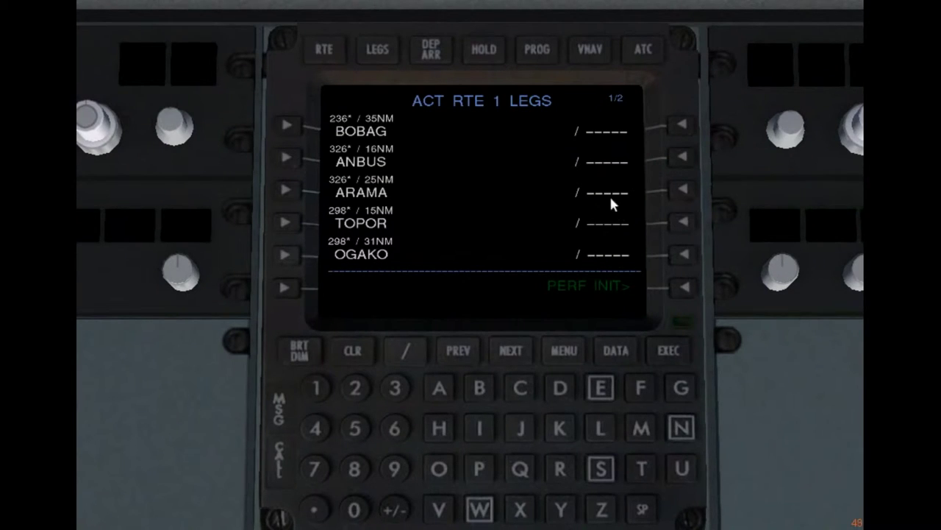
pyautogui.click(508, 355)
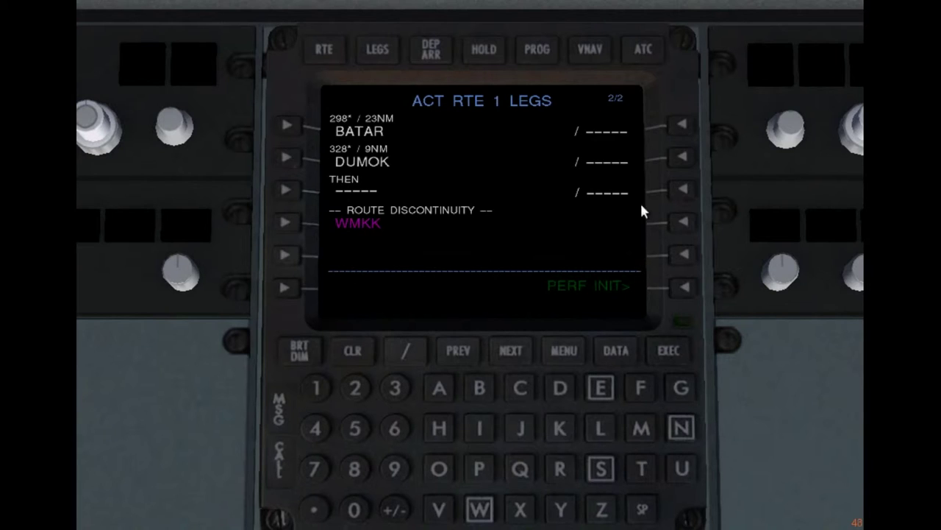
# - On the PERF INIT page, set fuel reserves to 2.0 and transition altitude to 18000
pyautogui.click(675, 289)
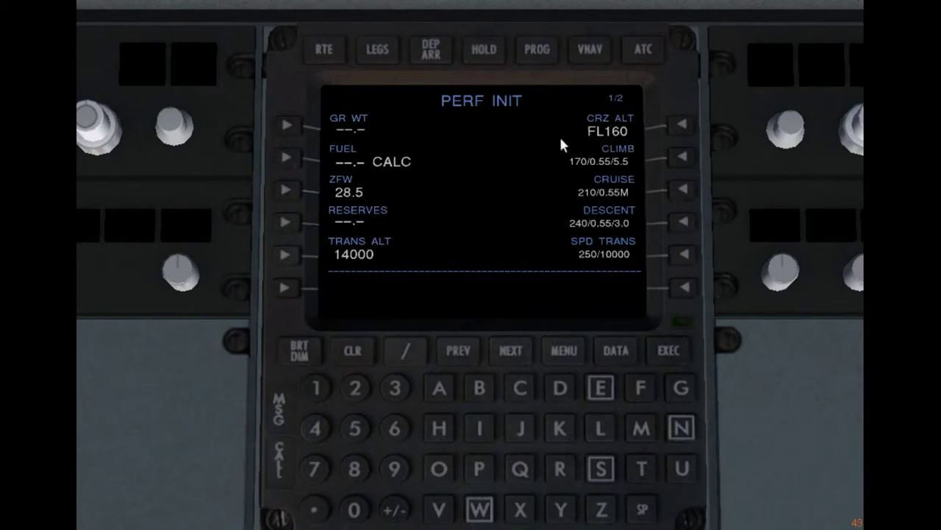
pyautogui.click(354, 388)
pyautogui.click(315, 509)
pyautogui.click(354, 508)
pyautogui.click(286, 221)
pyautogui.click(316, 387)
pyautogui.click(354, 469)
pyautogui.click(355, 509)
pyautogui.click(355, 509)
pyautogui.click(354, 509)
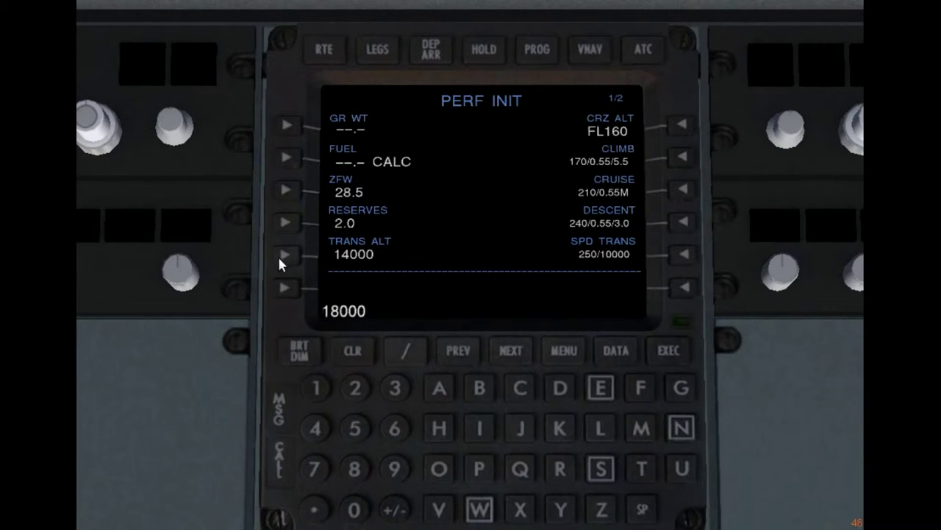
pyautogui.click(279, 258)
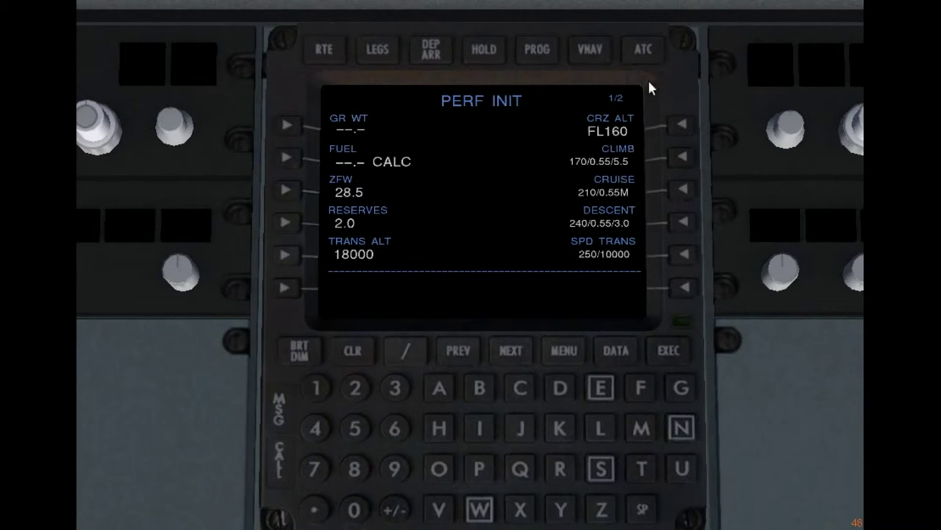
# - Enter cruise altitude FL140, then erase the pending change
pyautogui.click(641, 388)
pyautogui.click(600, 428)
pyautogui.click(316, 387)
pyautogui.click(315, 428)
pyautogui.click(354, 508)
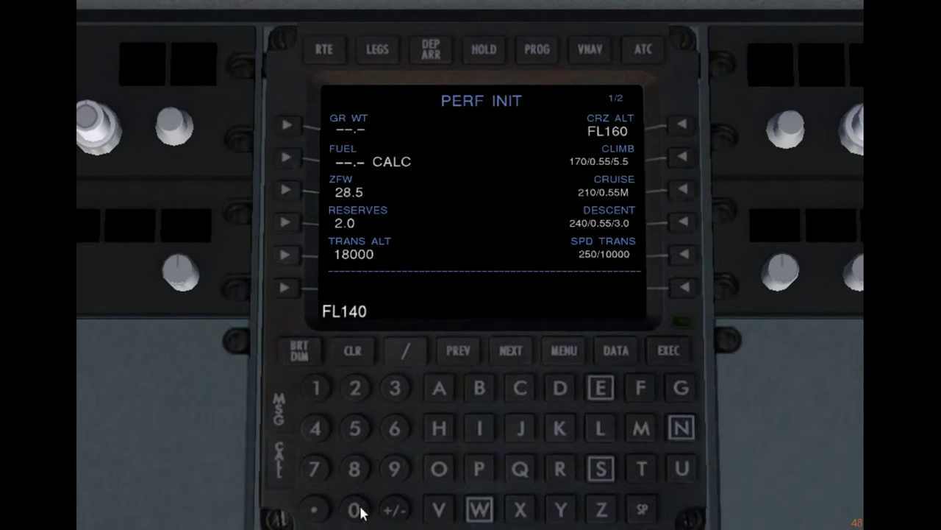
pyautogui.click(682, 125)
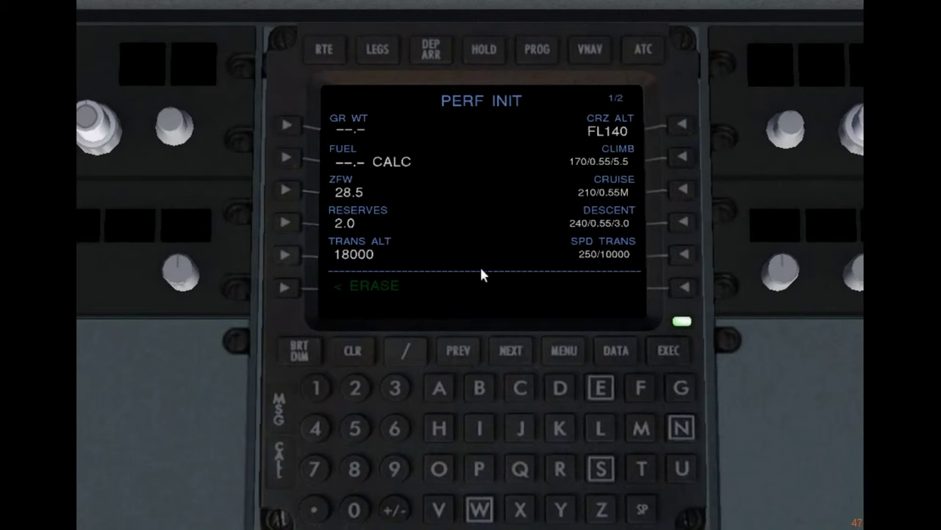
pyautogui.click(289, 289)
# - Re-enter cruise altitude FL140 and execute the performance changes
pyautogui.click(641, 388)
pyautogui.click(600, 428)
pyautogui.click(316, 388)
pyautogui.click(316, 428)
pyautogui.click(354, 509)
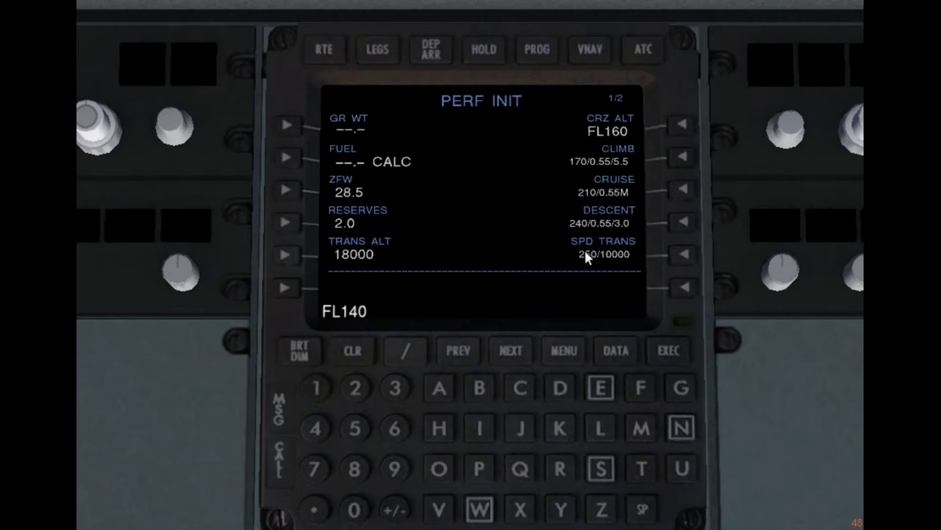
pyautogui.click(684, 127)
pyautogui.click(669, 352)
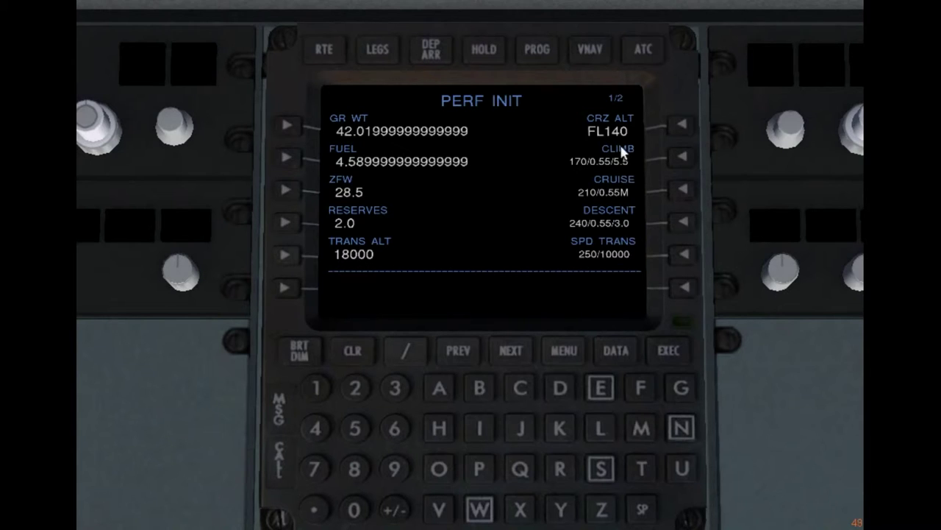
# - Set the climb speed to 180/0.55M
pyautogui.click(317, 387)
pyautogui.click(355, 468)
pyautogui.click(355, 509)
pyautogui.click(405, 350)
pyautogui.click(354, 509)
pyautogui.click(314, 509)
pyautogui.click(350, 431)
pyautogui.click(351, 430)
pyautogui.click(642, 429)
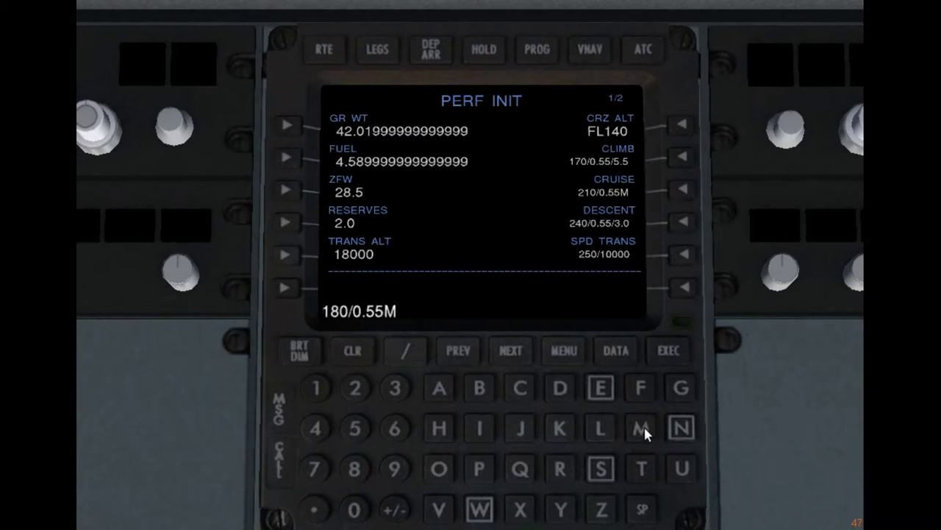
pyautogui.click(682, 157)
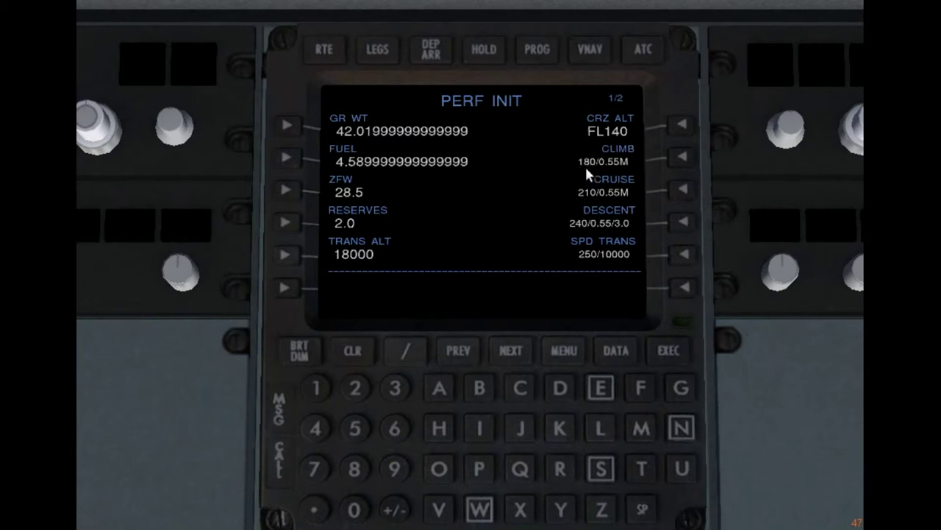
# - Set the descent speed to 250/0.55M and bring up the DESCENT page
pyautogui.click(356, 387)
pyautogui.click(355, 428)
pyautogui.click(355, 509)
pyautogui.click(406, 351)
pyautogui.click(355, 509)
pyautogui.click(316, 509)
pyautogui.doubleClick(349, 426)
pyautogui.click(641, 428)
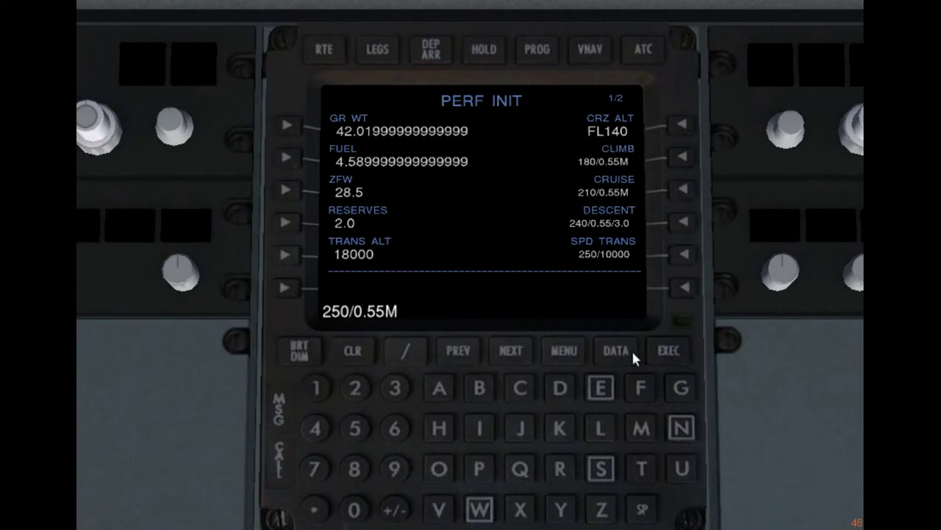
pyautogui.click(682, 222)
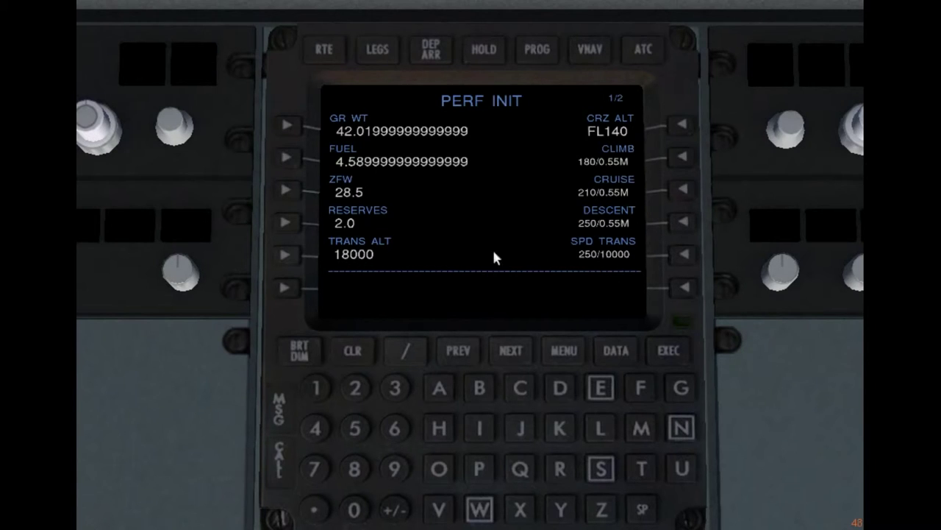
pyautogui.click(516, 358)
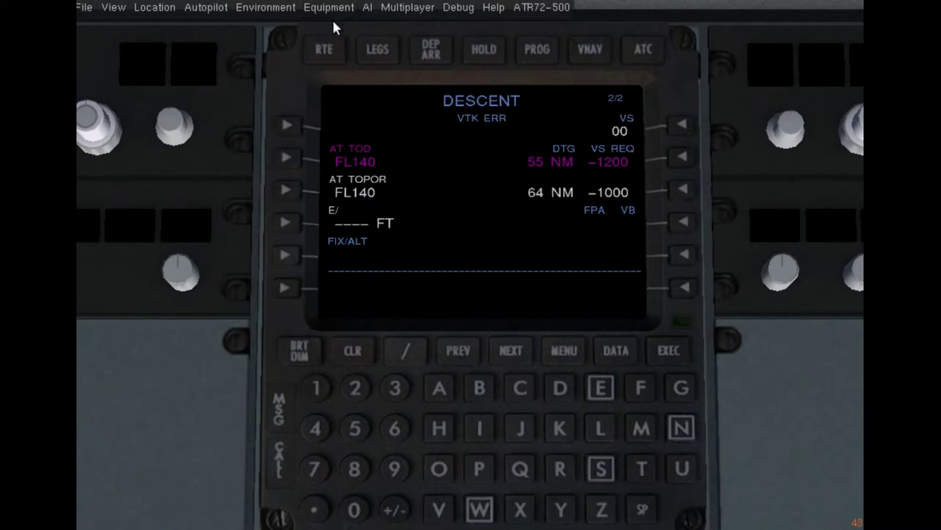
pyautogui.click(328, 7)
pyautogui.click(331, 32)
pyautogui.moveTo(548, 244); pyautogui.dragTo(565, 294)
pyautogui.scroll(1, 548, 296)
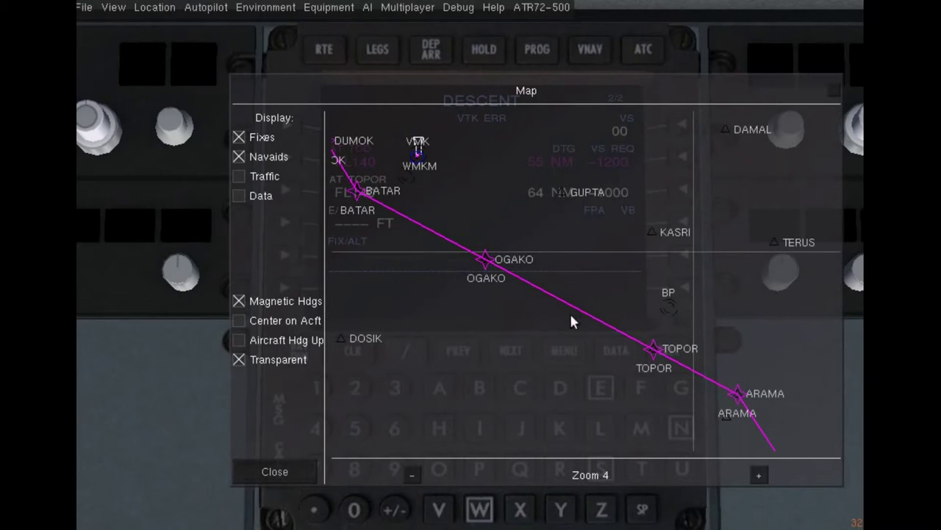
pyautogui.click(833, 89)
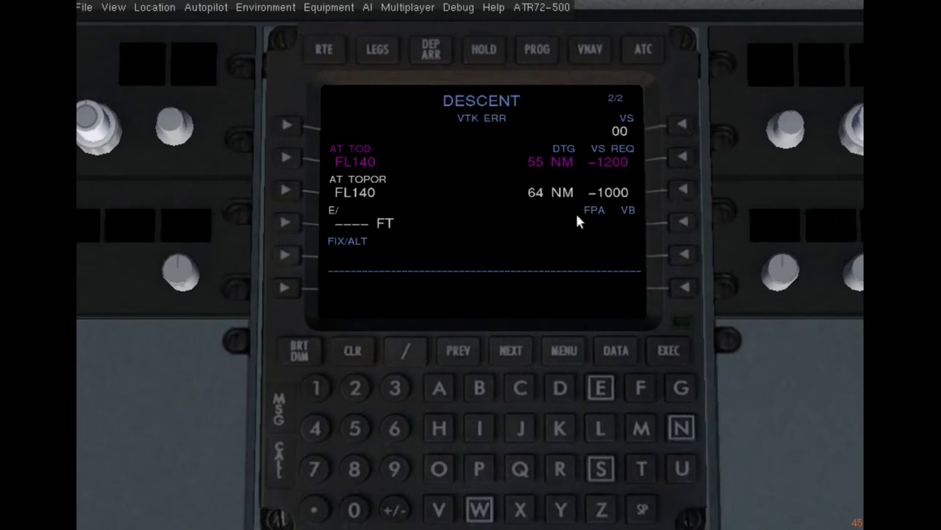
# - Select runway 20R and the BOG1F departure for WSSS
pyautogui.click(431, 50)
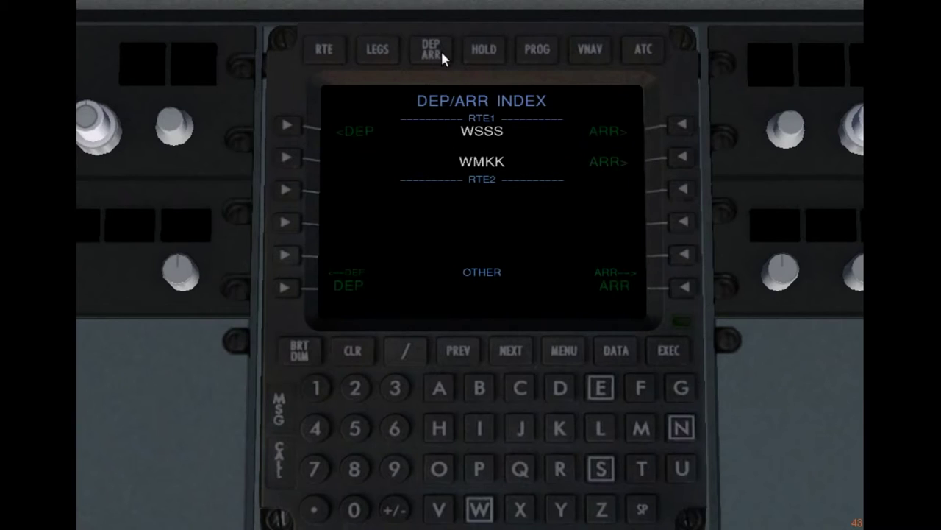
pyautogui.click(287, 126)
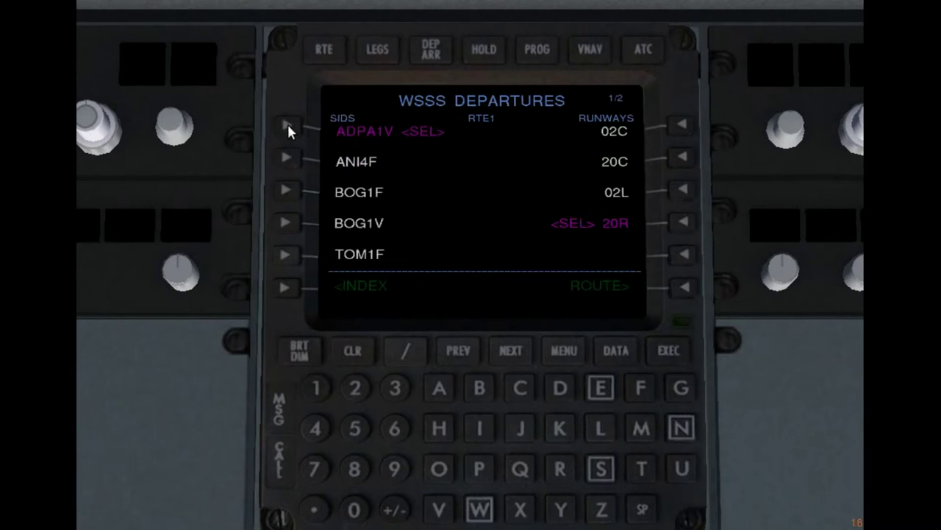
pyautogui.click(675, 191)
pyautogui.click(683, 126)
pyautogui.click(684, 223)
pyautogui.click(341, 51)
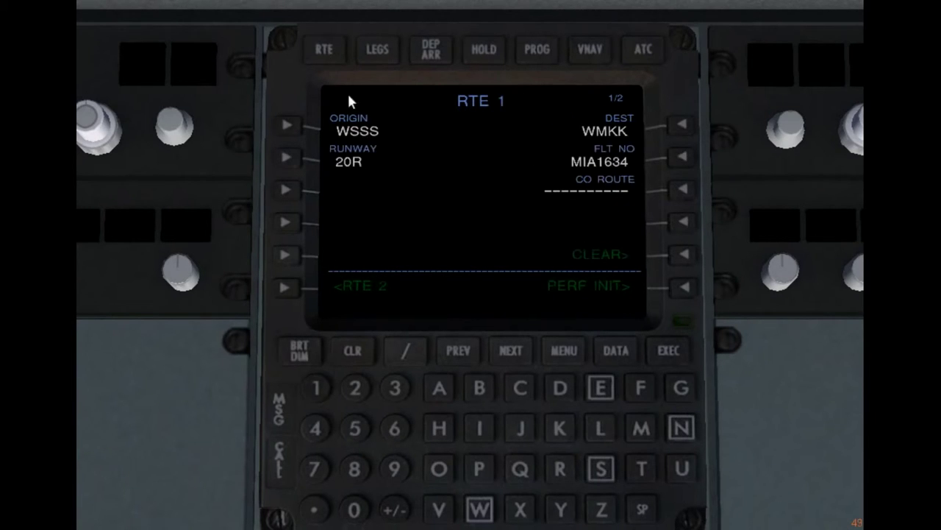
pyautogui.click(430, 49)
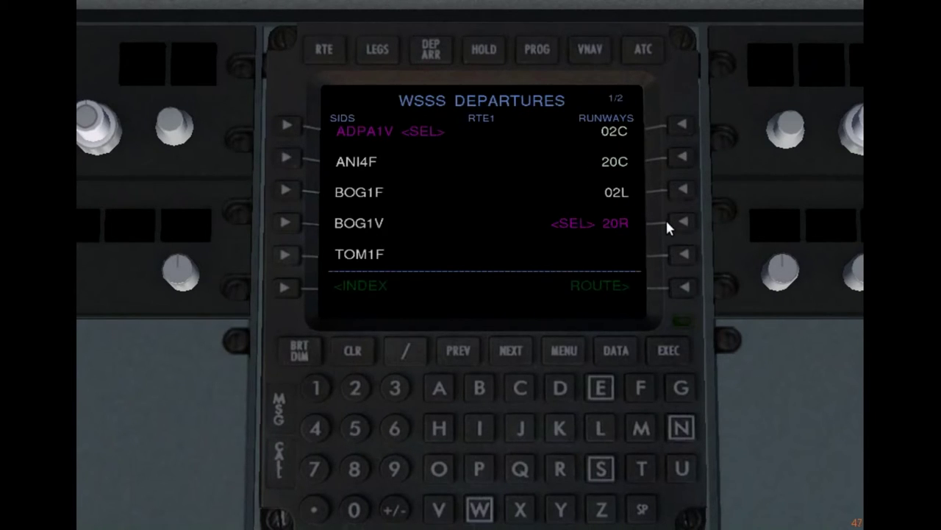
pyautogui.click(286, 191)
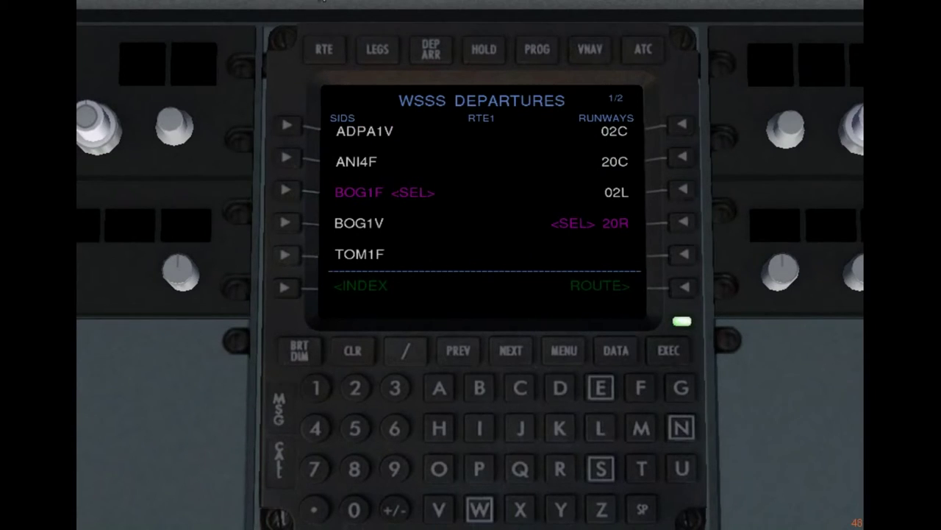
# - Execute the BOG1F departure and check it on the route map
pyautogui.click(329, 8)
pyautogui.click(330, 27)
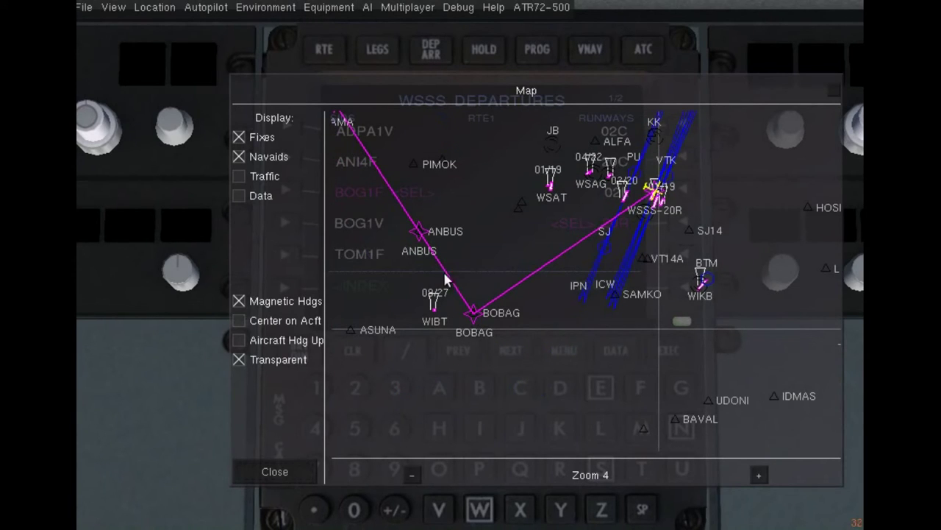
pyautogui.click(829, 91)
pyautogui.click(678, 351)
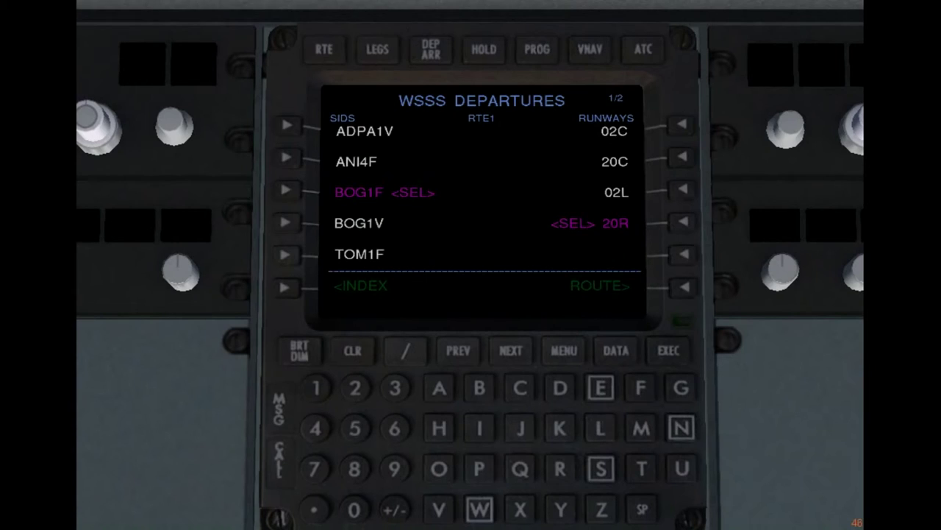
pyautogui.click(284, 8)
pyautogui.click(326, 32)
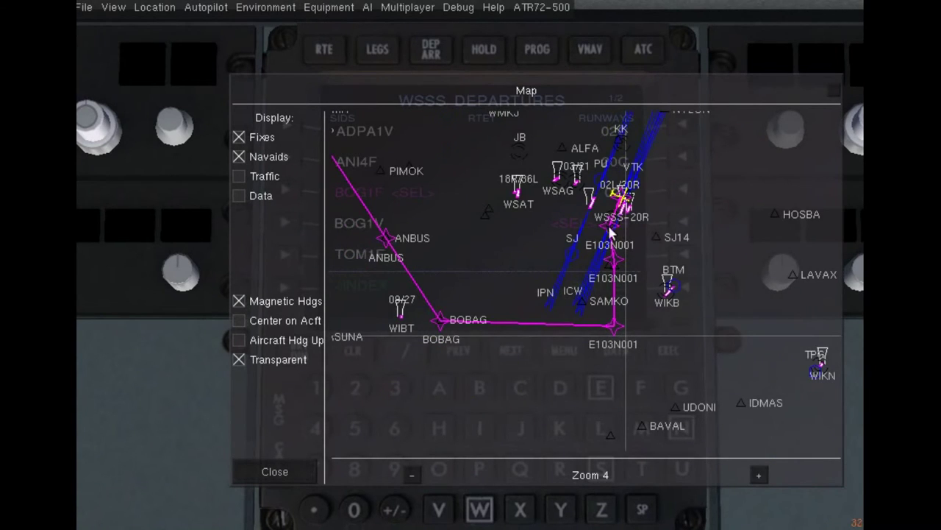
pyautogui.scroll(1, 570, 287)
pyautogui.scroll(-1, 574, 272)
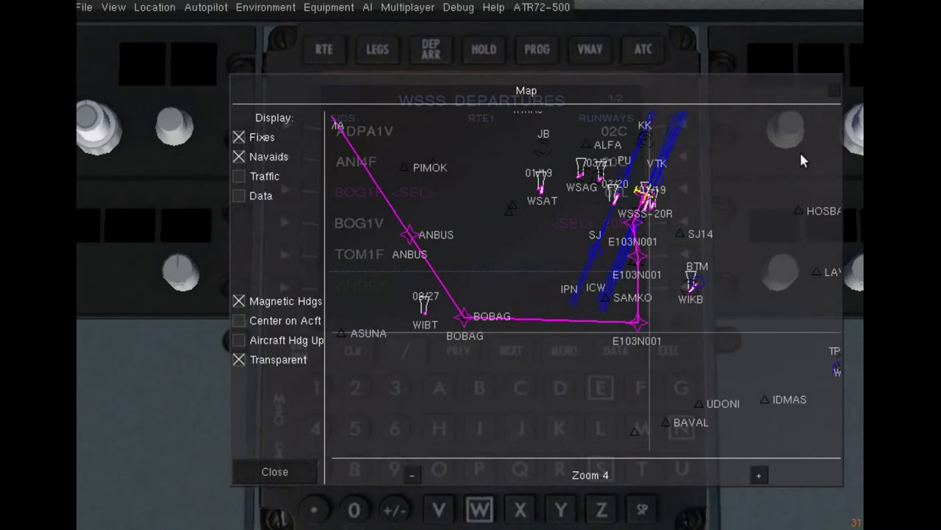
pyautogui.click(834, 90)
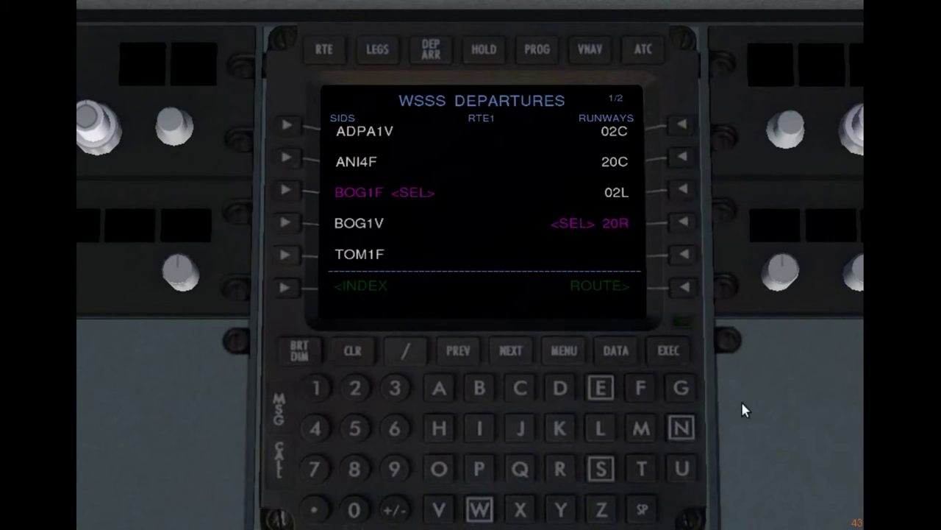
# - Check the departure on the navigation display, then return to the DEP/ARR INDEX
pyautogui.press('v')
pyautogui.press('v')
pyautogui.scroll(10, 645, 272)
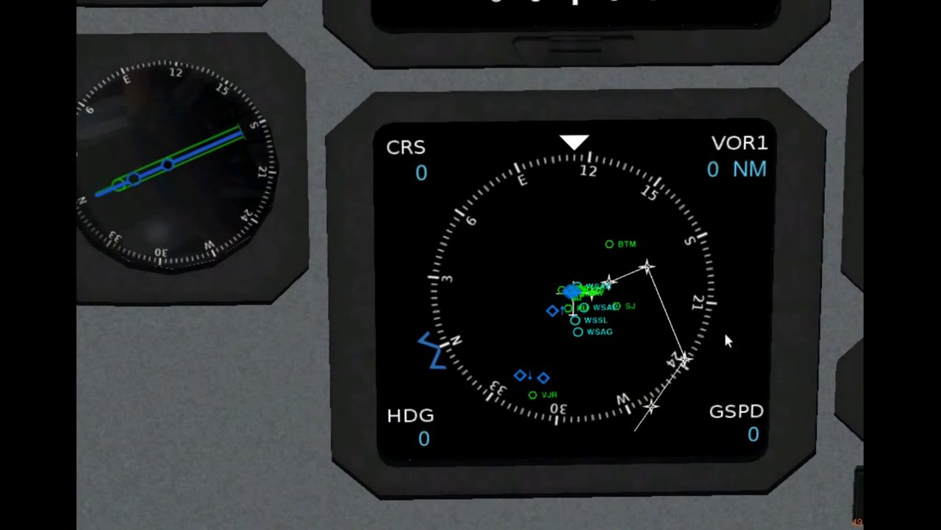
pyautogui.press('v')
pyautogui.press('v')
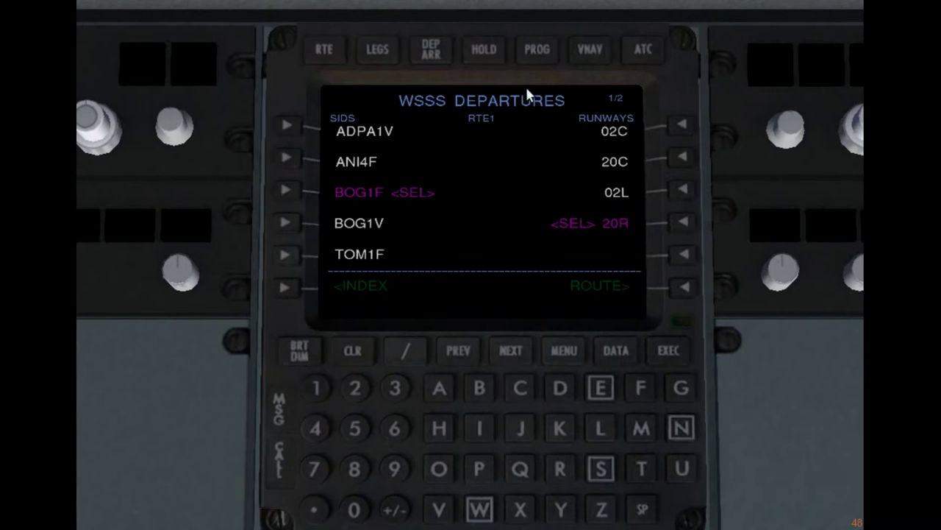
pyautogui.click(419, 54)
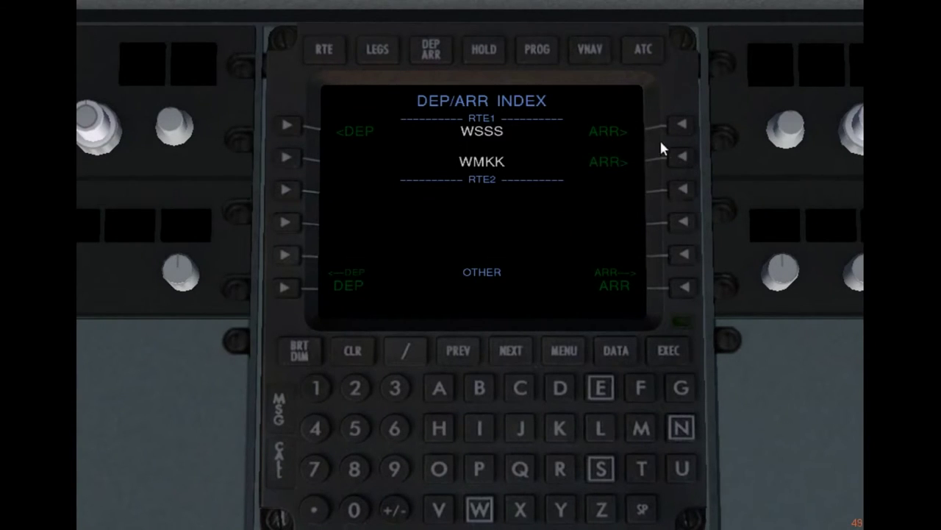
# - Open the WMKK arrivals with runway 14L and bring up the route map alongside
pyautogui.click(682, 157)
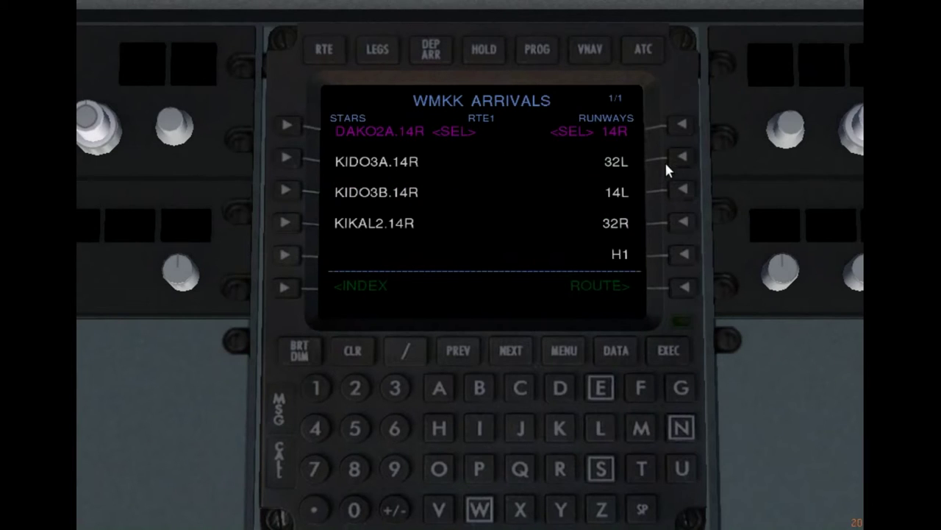
pyautogui.click(682, 190)
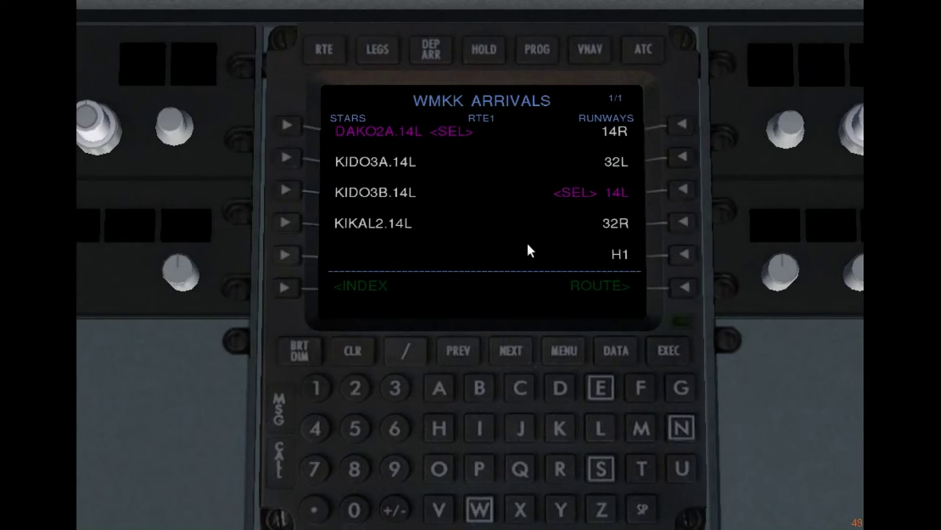
pyautogui.click(329, 8)
pyautogui.click(317, 31)
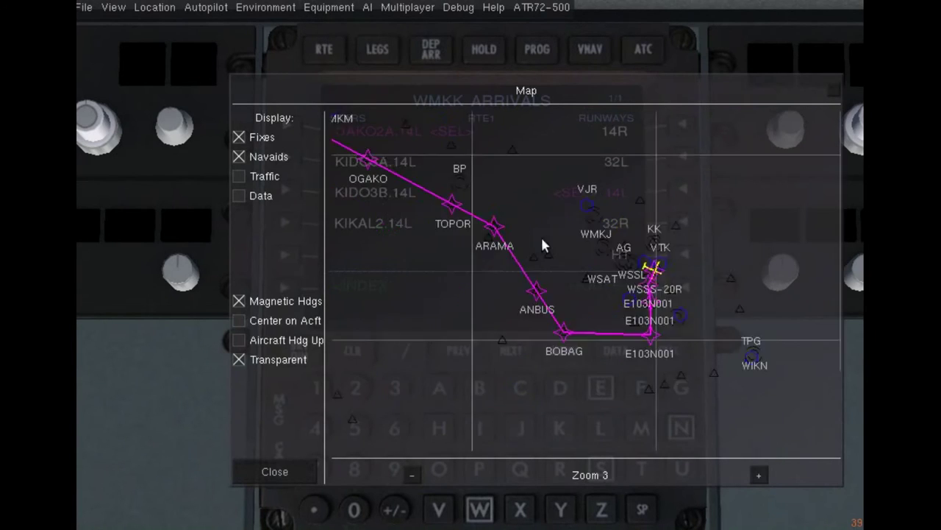
pyautogui.scroll(2, 433, 205)
pyautogui.scroll(-1, 519, 222)
pyautogui.scroll(1, 564, 300)
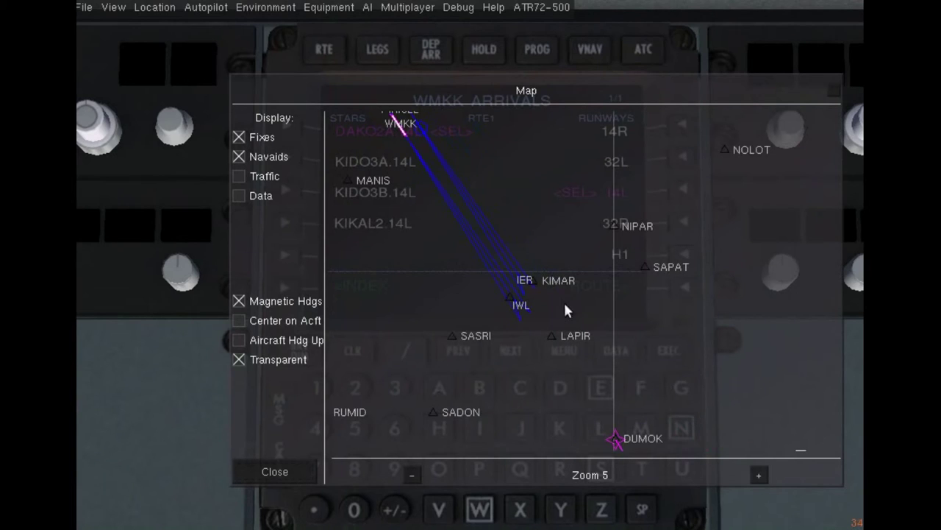
pyautogui.moveTo(412, 152); pyautogui.dragTo(401, 159)
pyautogui.moveTo(741, 135); pyautogui.dragTo(662, 328)
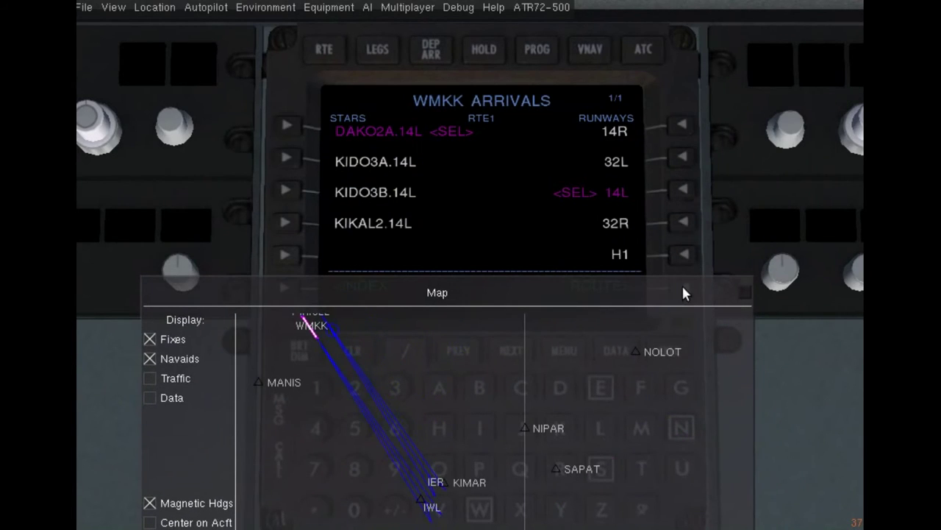
# - Select runway 32L and the LAPIR2.32L arrival for WMKK
pyautogui.click(682, 157)
pyautogui.moveTo(580, 294); pyautogui.dragTo(593, 78)
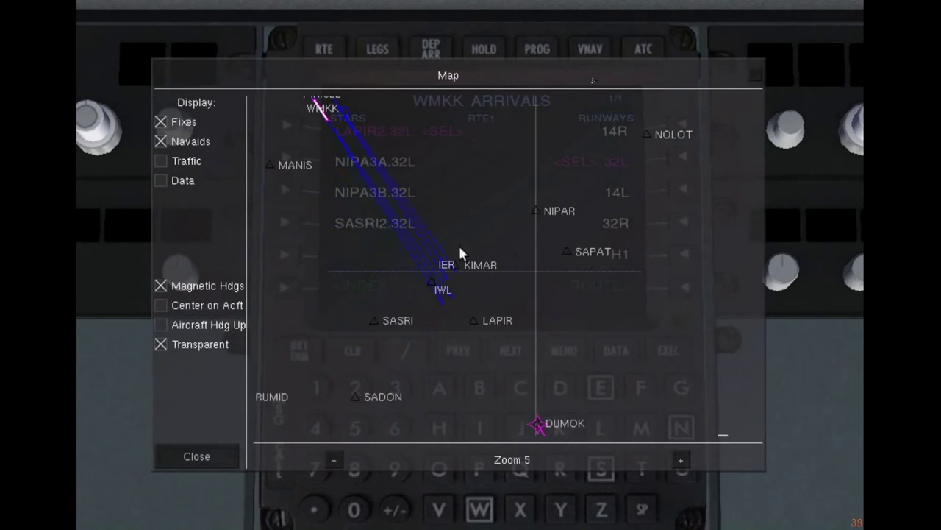
pyautogui.moveTo(472, 79); pyautogui.dragTo(491, 365)
pyautogui.click(293, 125)
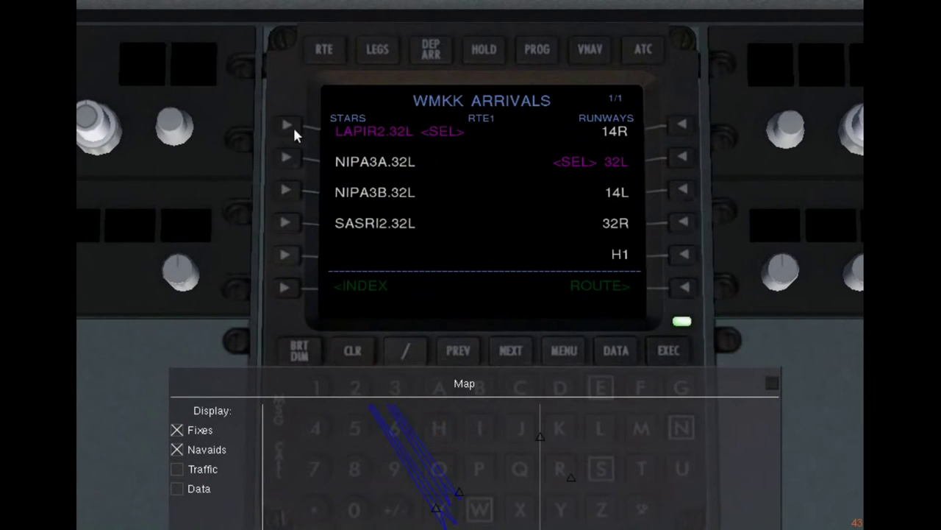
# - Check the WMKK approach around DUMOK, BATAR and WMKM on the route map
pyautogui.moveTo(521, 388); pyautogui.dragTo(507, 139)
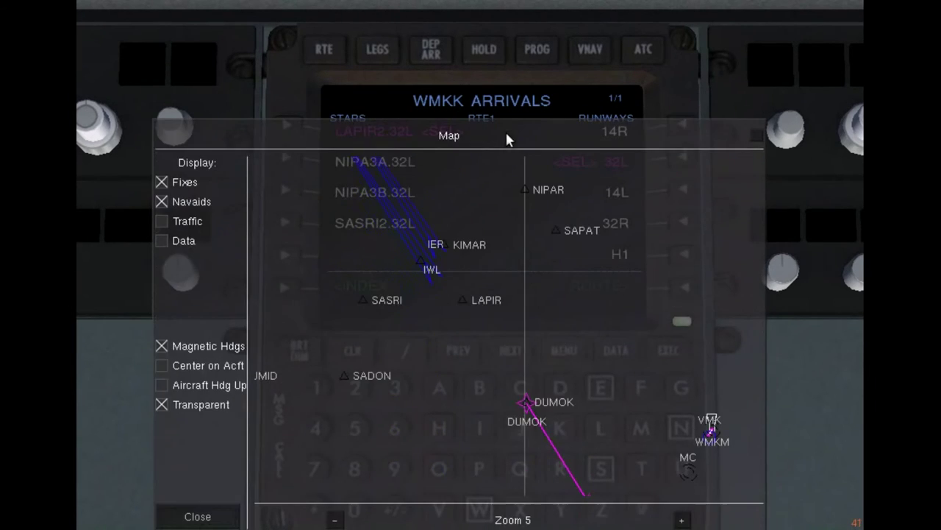
pyautogui.moveTo(460, 212); pyautogui.dragTo(553, 331)
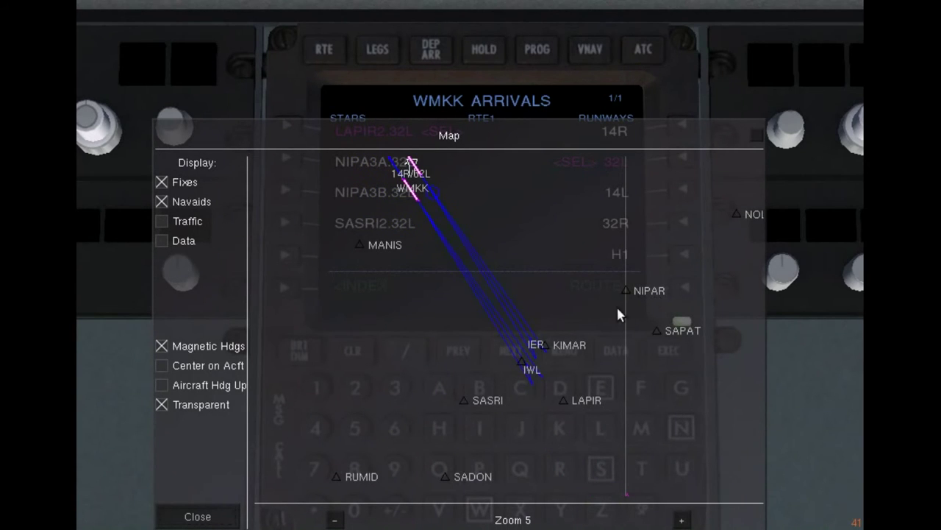
pyautogui.scroll(-1, 541, 287)
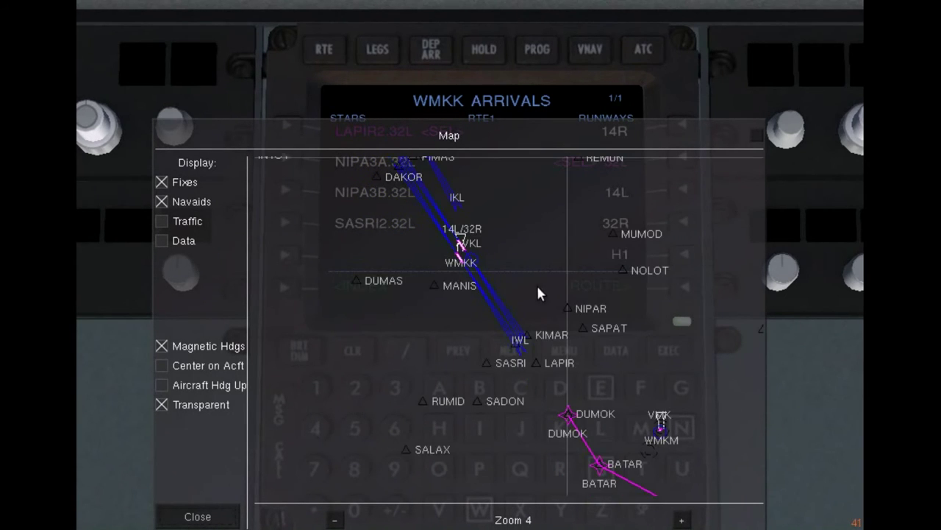
pyautogui.moveTo(538, 330); pyautogui.dragTo(485, 267)
pyautogui.scroll(1, 544, 381)
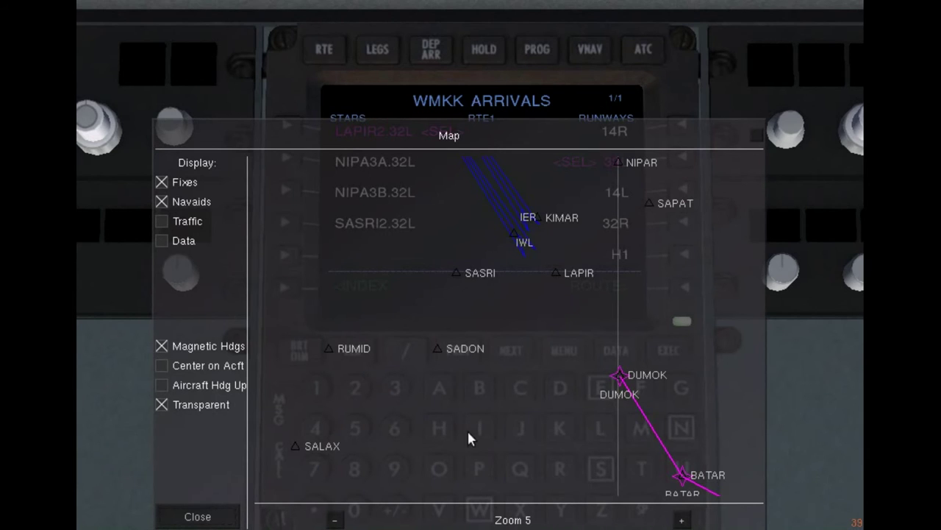
pyautogui.moveTo(611, 388); pyautogui.dragTo(511, 421)
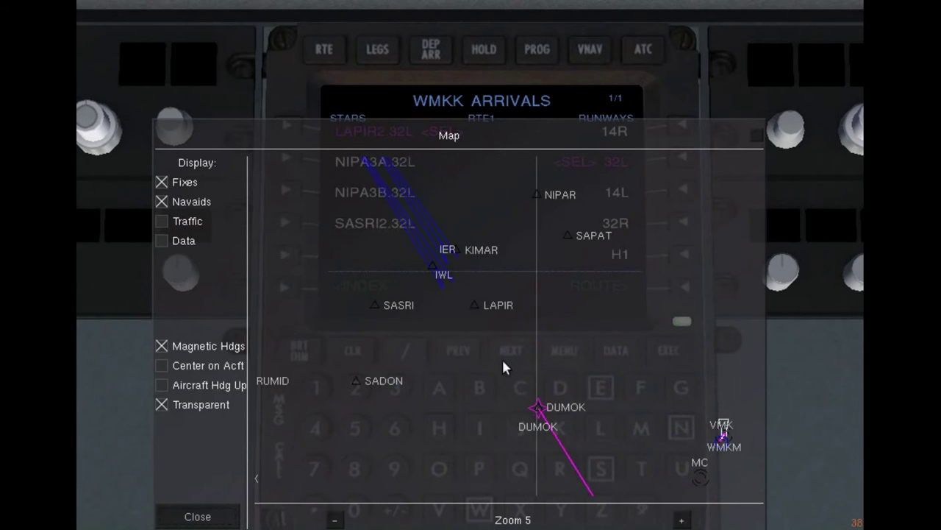
pyautogui.moveTo(753, 135); pyautogui.dragTo(447, 213)
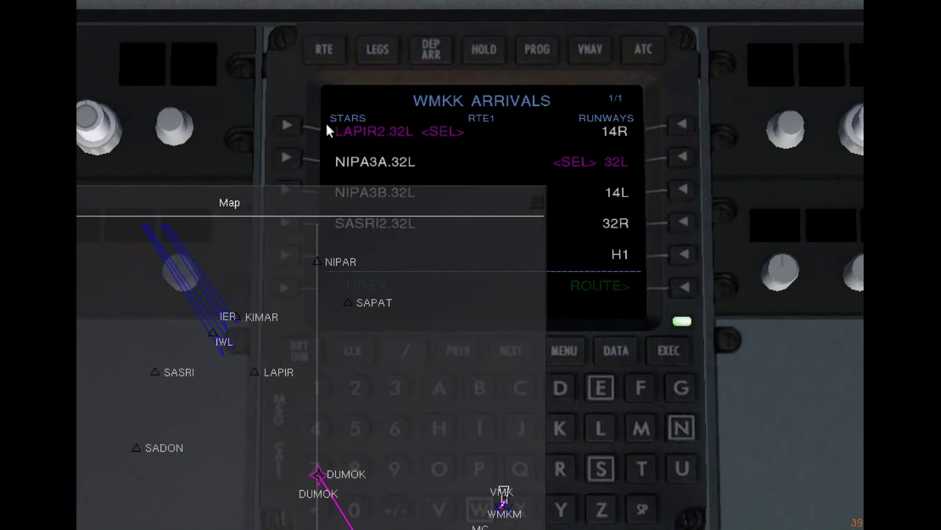
# - Execute the modified route and check the new E101N002 waypoints before closing the map
pyautogui.click(667, 349)
pyautogui.moveTo(409, 208); pyautogui.dragTo(595, 114)
pyautogui.scroll(1, 464, 210)
pyautogui.moveTo(464, 210); pyautogui.dragTo(526, 276)
pyautogui.scroll(-1, 525, 276)
pyautogui.moveTo(508, 243); pyautogui.dragTo(554, 371)
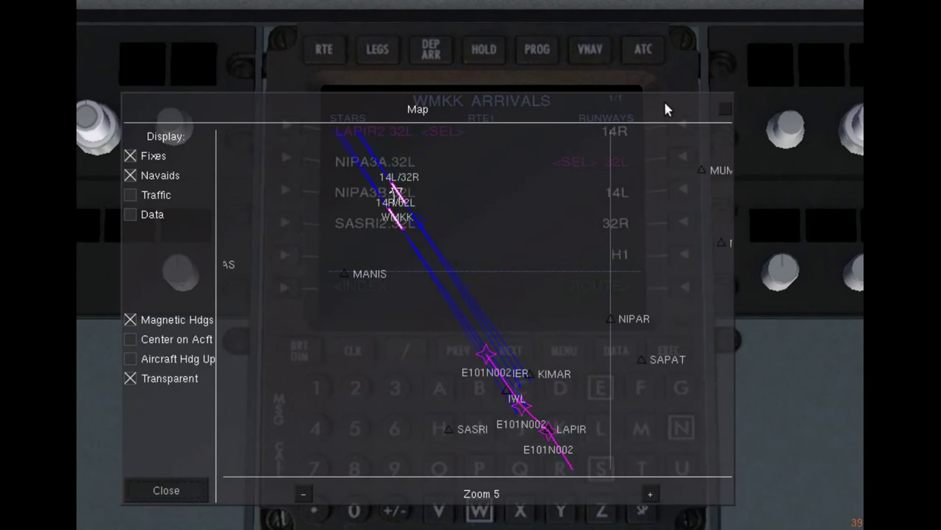
pyautogui.click(726, 112)
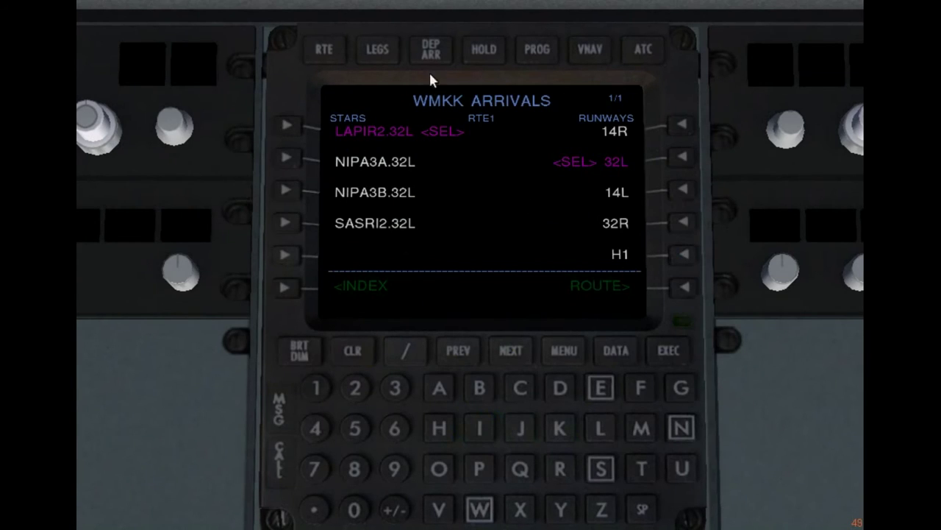
# - Page through the route 1 legs back to page 1 (BOBAG to OGAKO), then open PROG
pyautogui.click(335, 49)
pyautogui.click(374, 46)
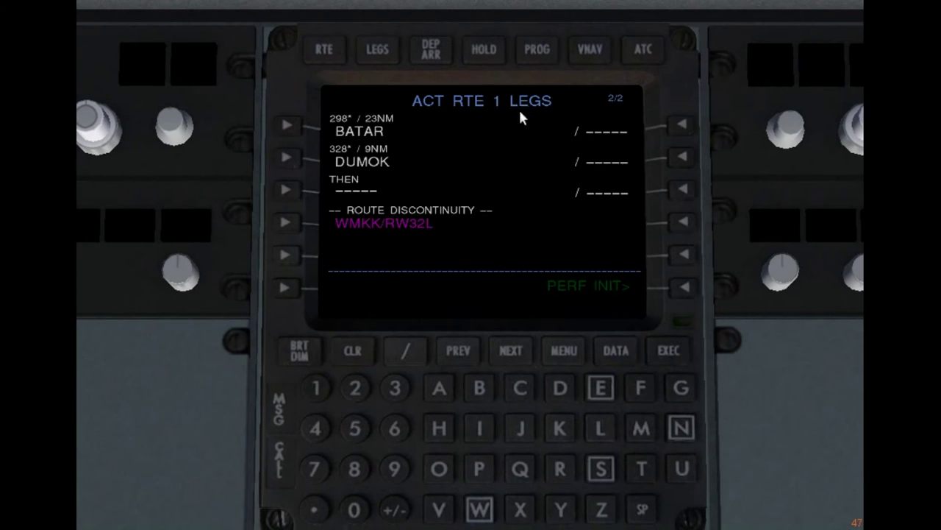
pyautogui.click(321, 52)
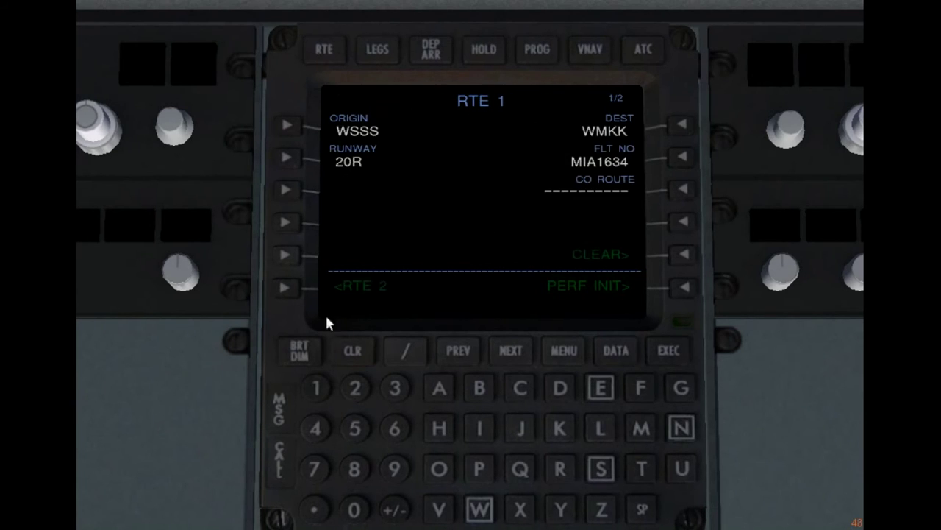
pyautogui.click(386, 59)
pyautogui.click(460, 351)
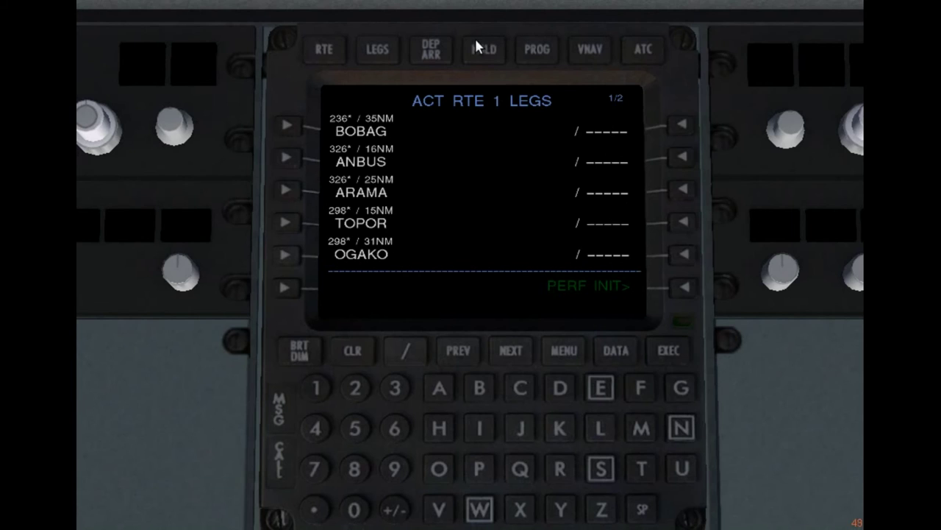
pyautogui.click(537, 53)
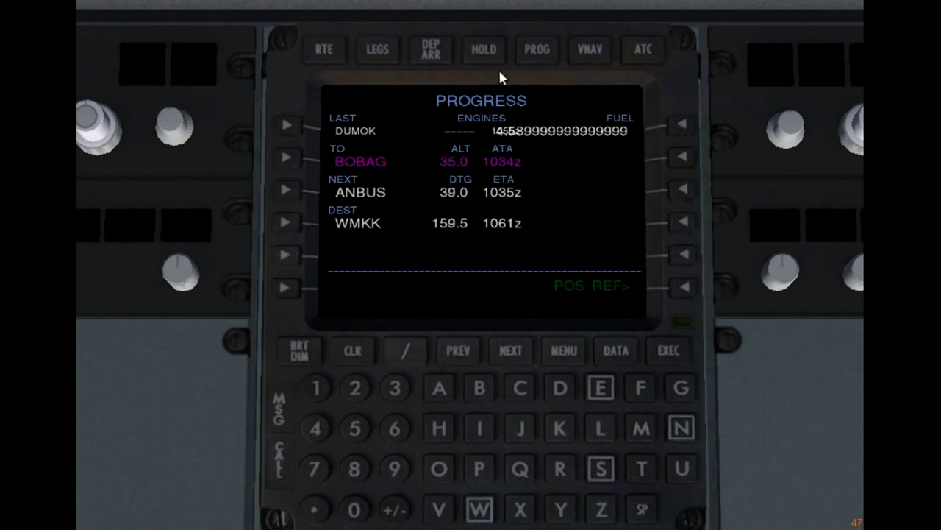
# - View PERF INIT, return to PROG, then open POS REF showing GPS position, UTC and ground speed
pyautogui.click(597, 59)
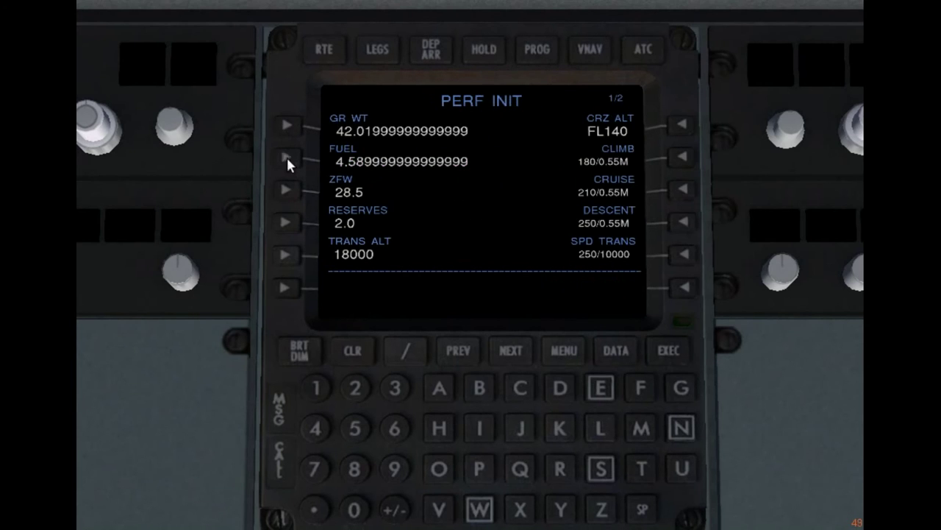
pyautogui.click(531, 50)
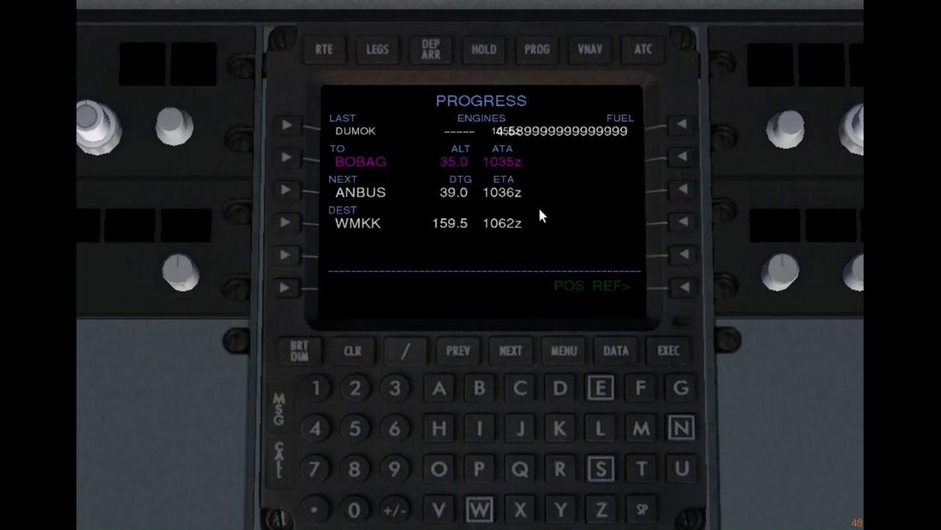
pyautogui.click(682, 286)
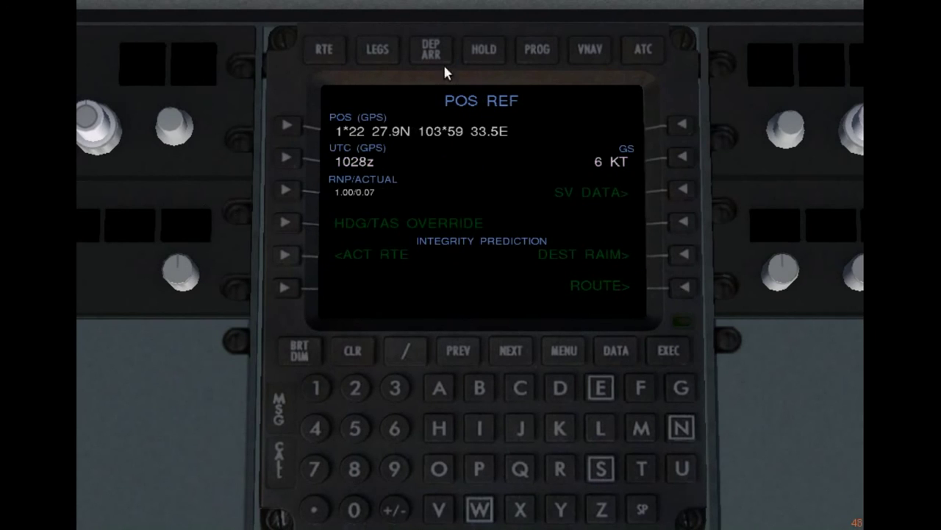